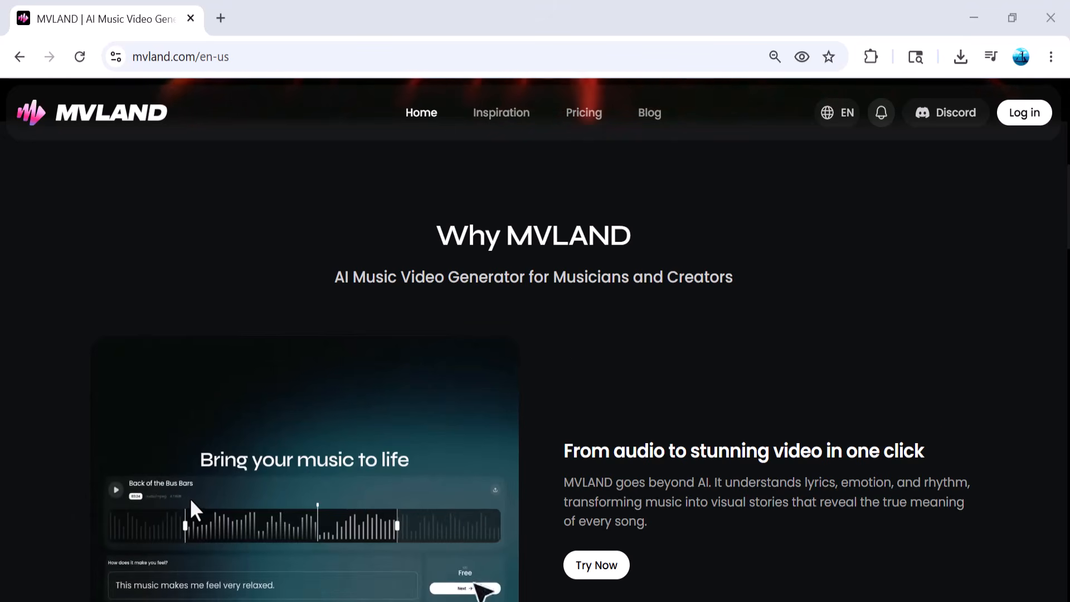
Look over the MVLAND home page and its sample videos, and view the log-in dialog before closing it.
{"action": "scroll", "coordinate": [191, 500], "scroll_direction": "down", "scroll_amount": 5}
{"action": "scroll", "coordinate": [730, 354], "scroll_direction": "down", "scroll_amount": 6}
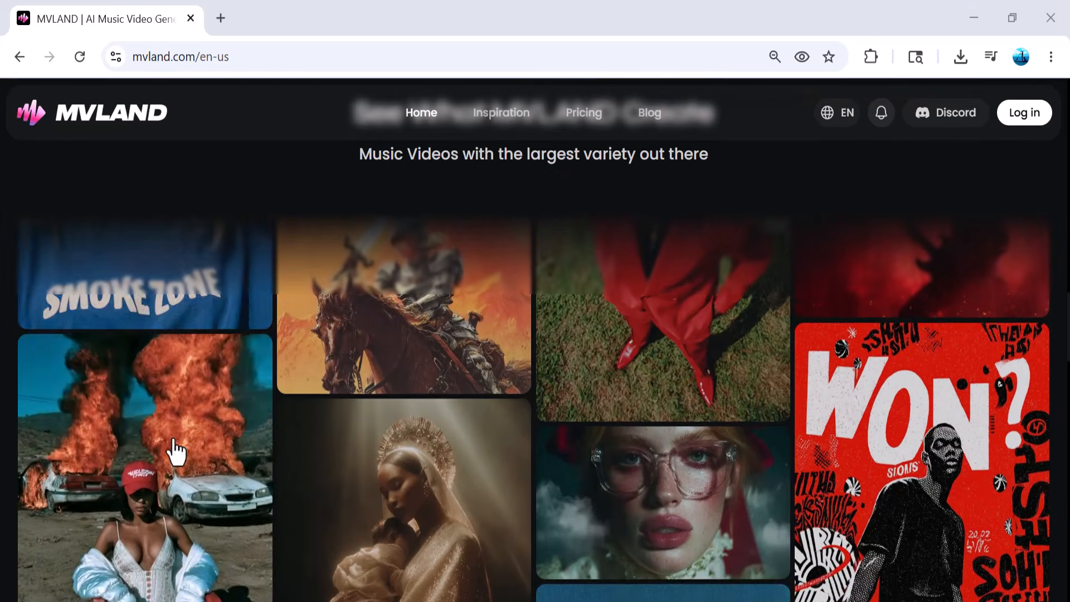
{"action": "scroll", "coordinate": [898, 426], "scroll_direction": "down", "scroll_amount": 5}
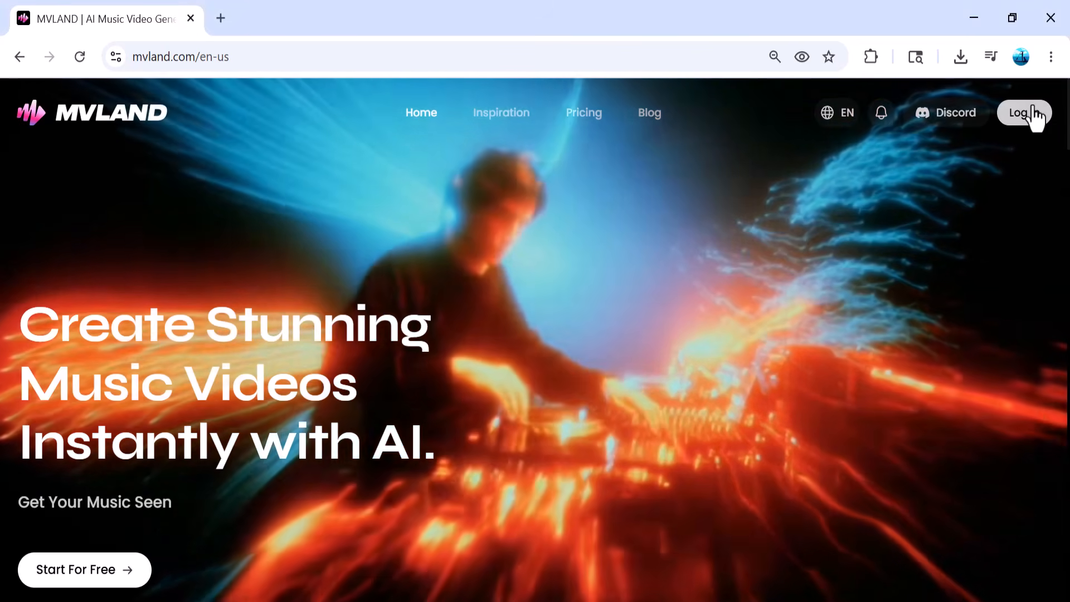
{"action": "left_click", "coordinate": [1024, 114]}
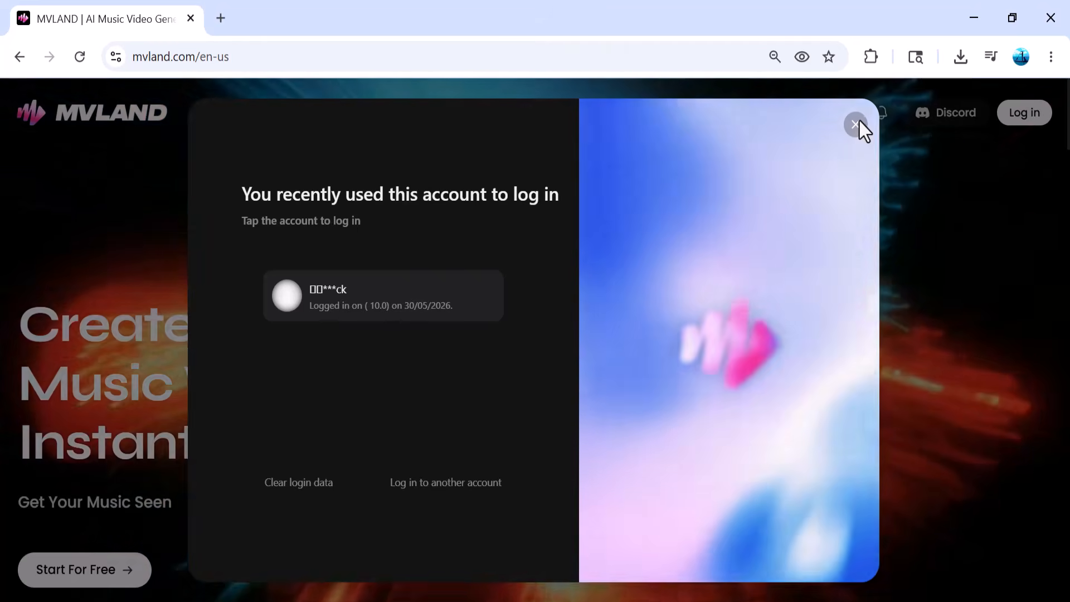
{"action": "left_click", "coordinate": [856, 124]}
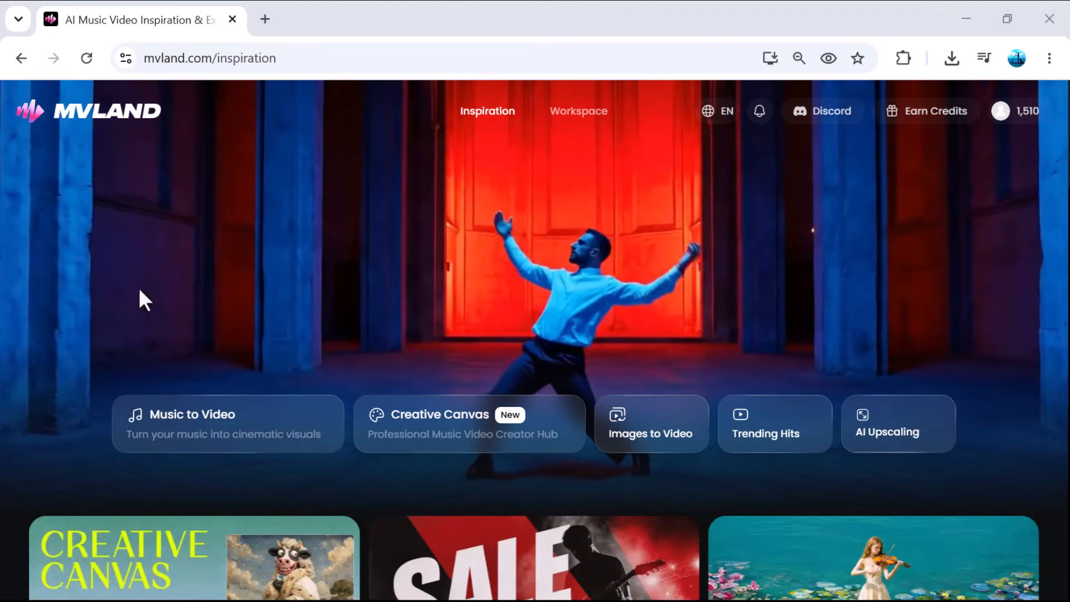
Start a Music to Video project with the recommended POP track "Hiding Eggs In Sunday Shoes" and extend its selected section to 0:35.
{"action": "left_click", "coordinate": [174, 417]}
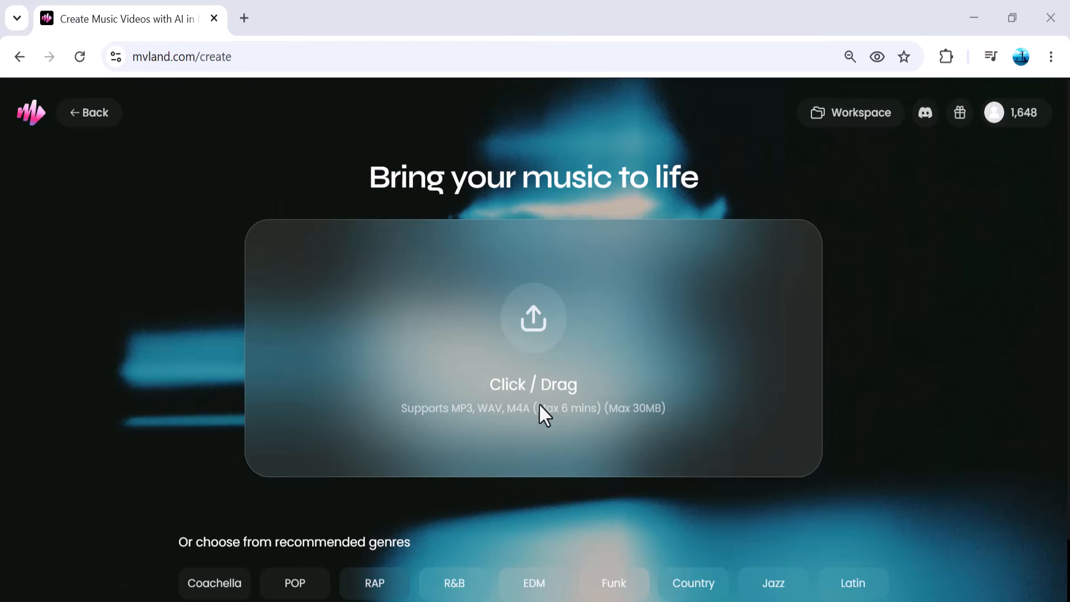
{"action": "scroll", "coordinate": [639, 423], "scroll_direction": "down", "scroll_amount": 1}
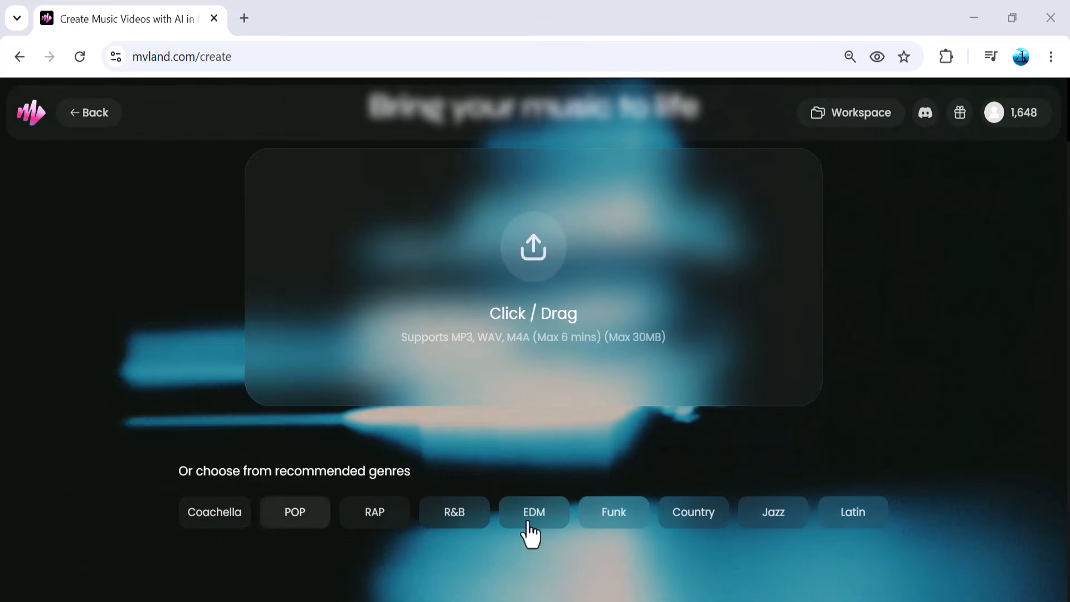
{"action": "left_click", "coordinate": [304, 515]}
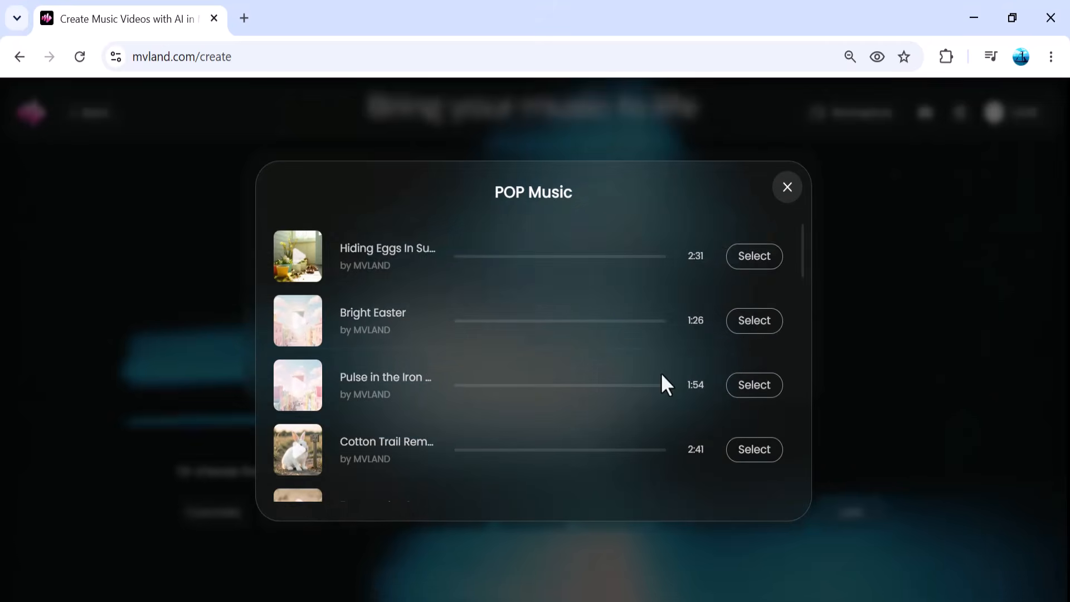
{"action": "left_click", "coordinate": [747, 266]}
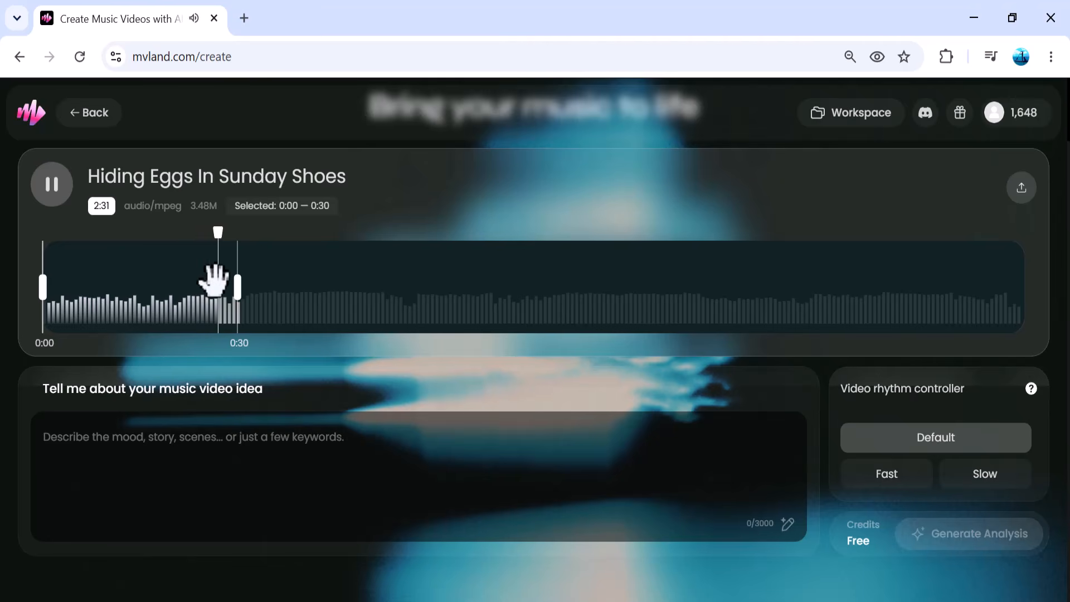
{"action": "left_click", "coordinate": [43, 268]}
{"action": "left_click_drag", "start_coordinate": [237, 284], "coordinate": [272, 280]}
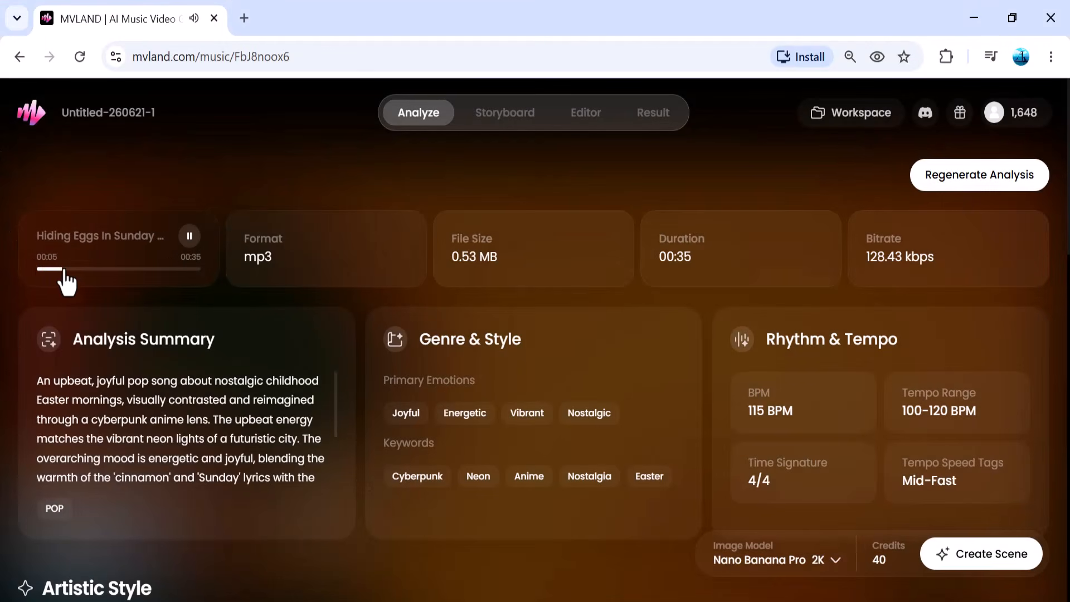
Listen to parts of the analyzed track and review the music analysis results and the available artistic styles.
{"action": "left_click", "coordinate": [84, 270]}
{"action": "left_click", "coordinate": [179, 270]}
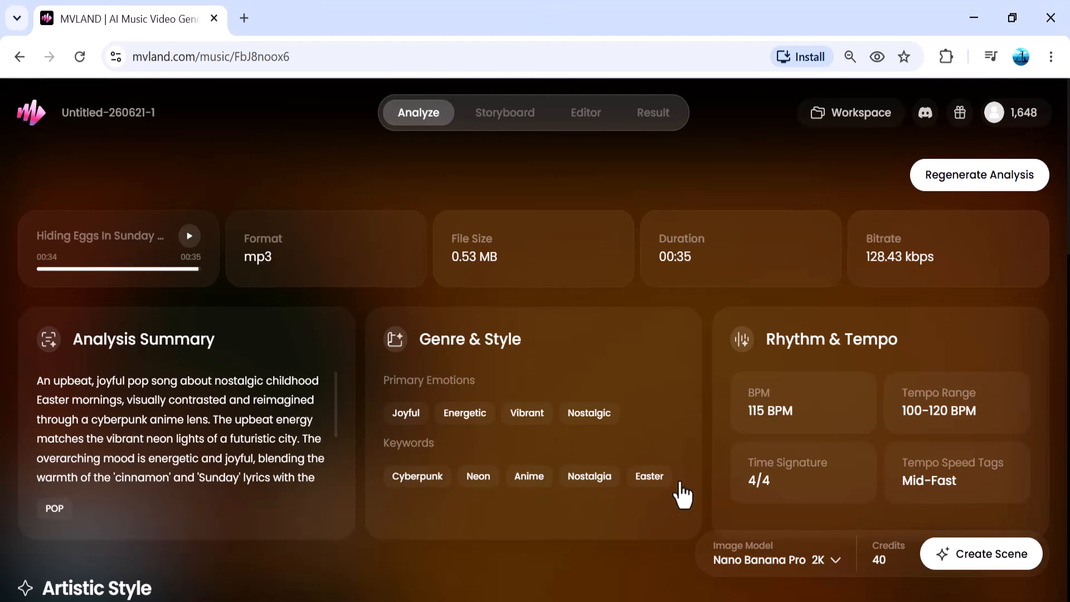
{"action": "scroll", "coordinate": [337, 426], "scroll_direction": "down", "scroll_amount": 2}
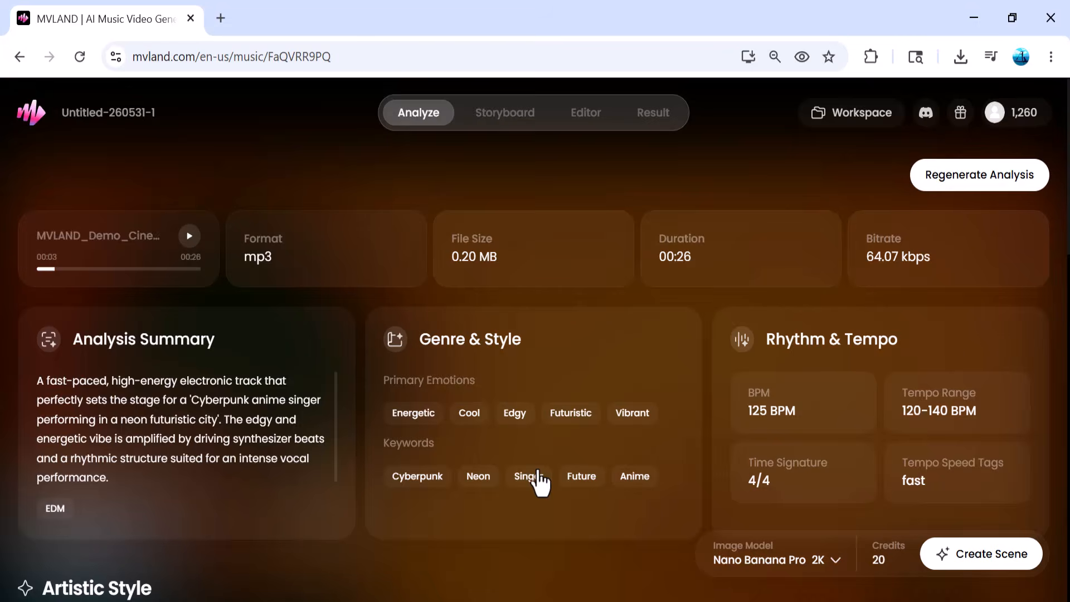
{"action": "scroll", "coordinate": [537, 478], "scroll_direction": "down", "scroll_amount": 5}
{"action": "scroll", "coordinate": [537, 482], "scroll_direction": "down", "scroll_amount": 5}
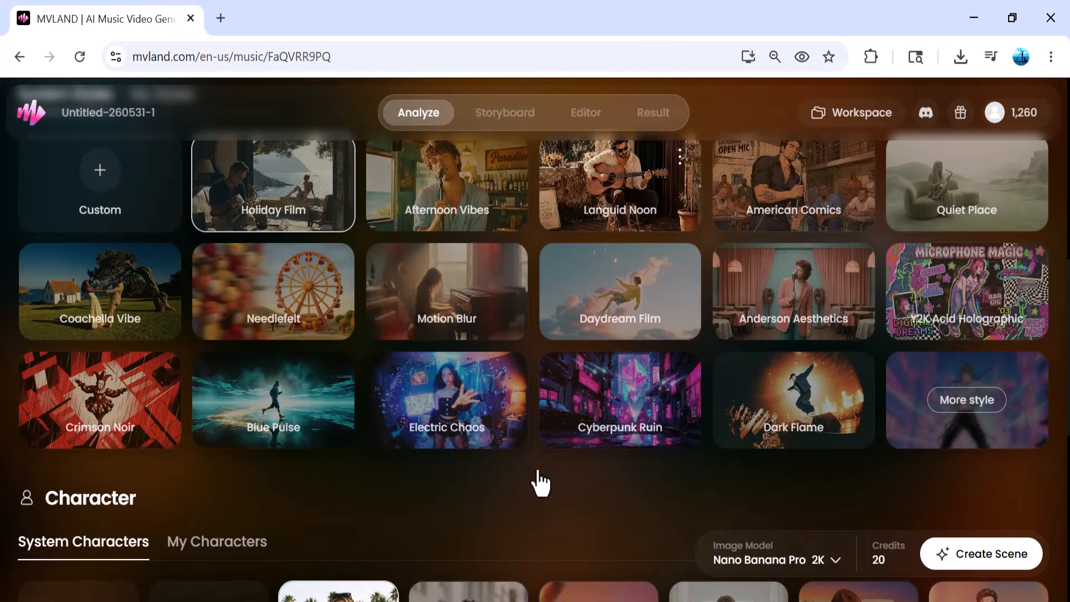
{"action": "scroll", "coordinate": [537, 479], "scroll_direction": "up", "scroll_amount": 2}
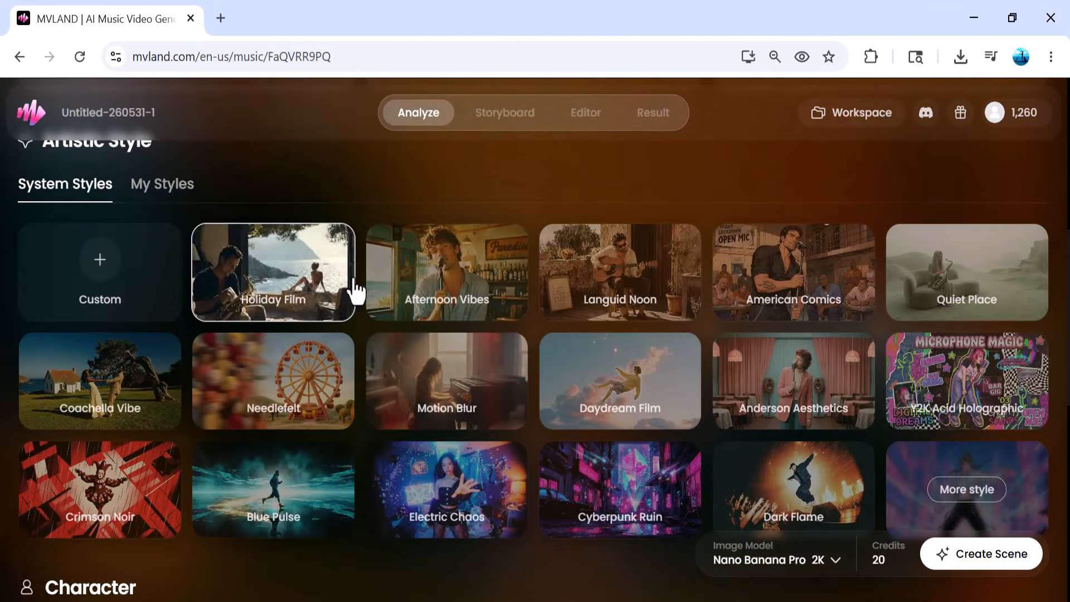
{"action": "scroll", "coordinate": [441, 273], "scroll_direction": "up", "scroll_amount": 2}
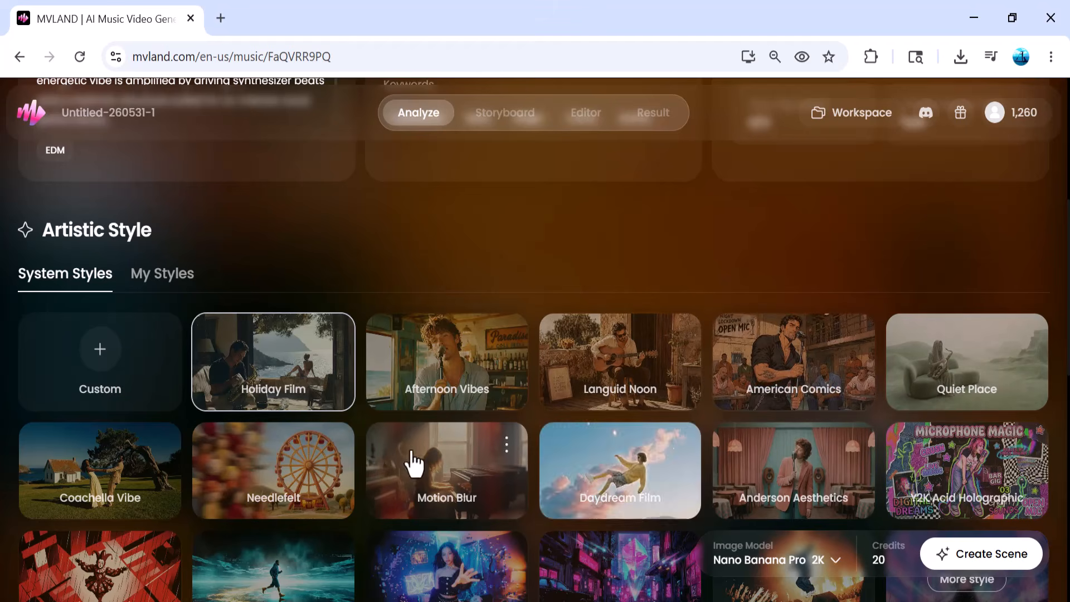
{"action": "scroll", "coordinate": [20, 480], "scroll_direction": "down", "scroll_amount": 2}
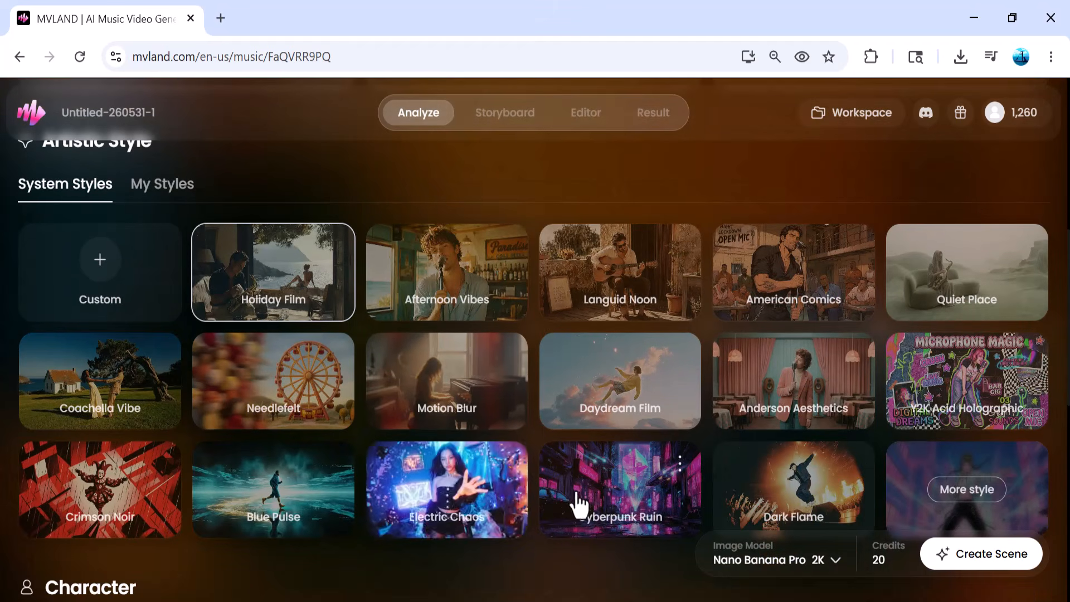
Browse the full list of artistic styles and apply the Cyberpunk Ruin style to the video.
{"action": "left_click", "coordinate": [951, 493]}
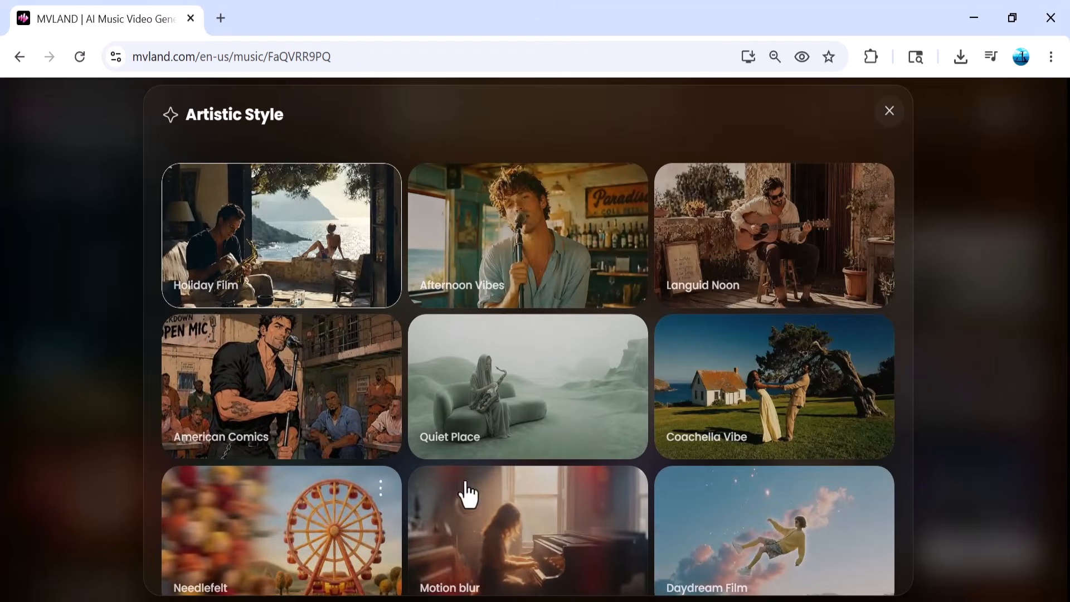
{"action": "scroll", "coordinate": [389, 382], "scroll_direction": "down", "scroll_amount": 5}
{"action": "scroll", "coordinate": [471, 430], "scroll_direction": "down", "scroll_amount": 12}
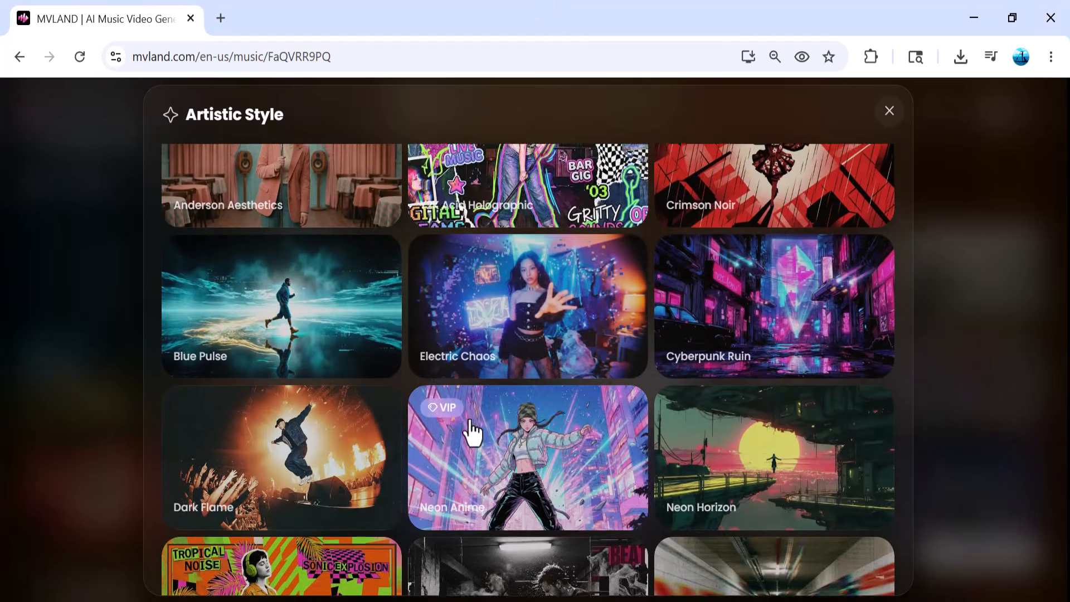
{"action": "scroll", "coordinate": [309, 418], "scroll_direction": "down", "scroll_amount": 8}
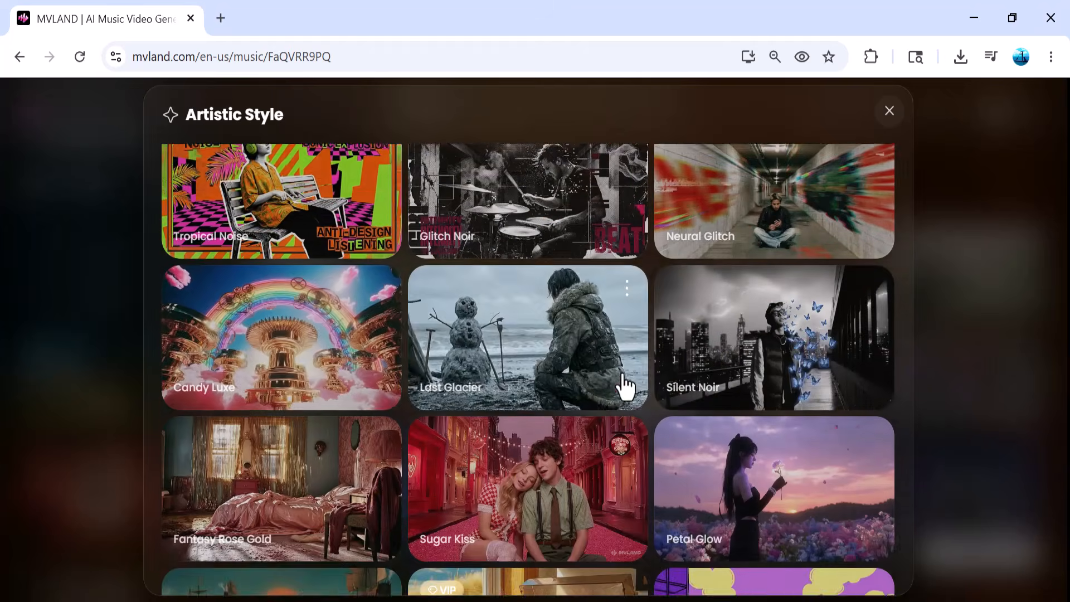
{"action": "scroll", "coordinate": [404, 478], "scroll_direction": "down", "scroll_amount": 1}
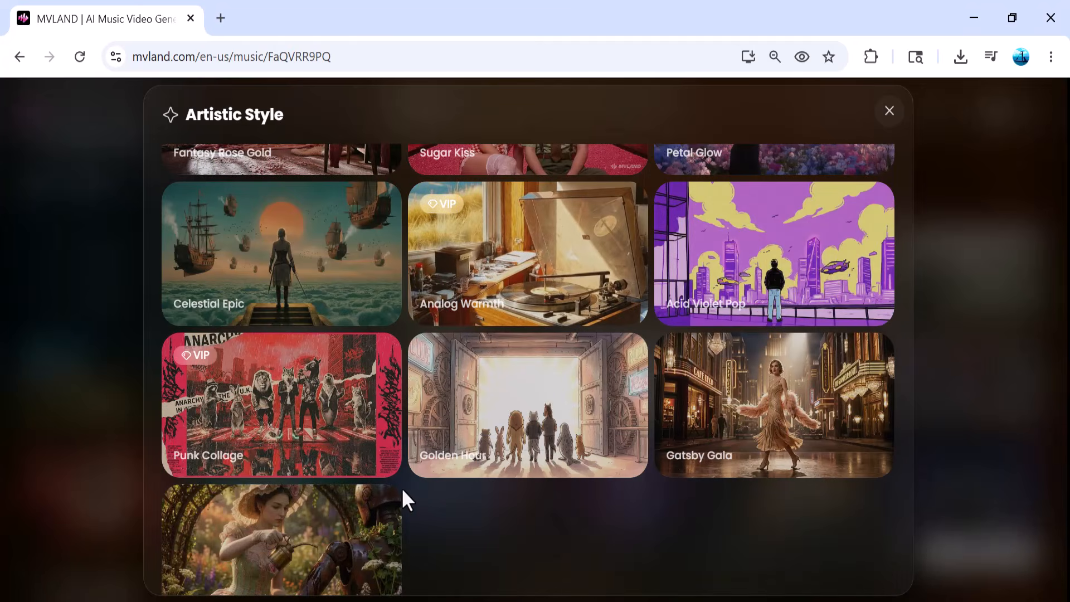
{"action": "scroll", "coordinate": [481, 514], "scroll_direction": "down", "scroll_amount": 1}
{"action": "scroll", "coordinate": [482, 514], "scroll_direction": "up", "scroll_amount": 15}
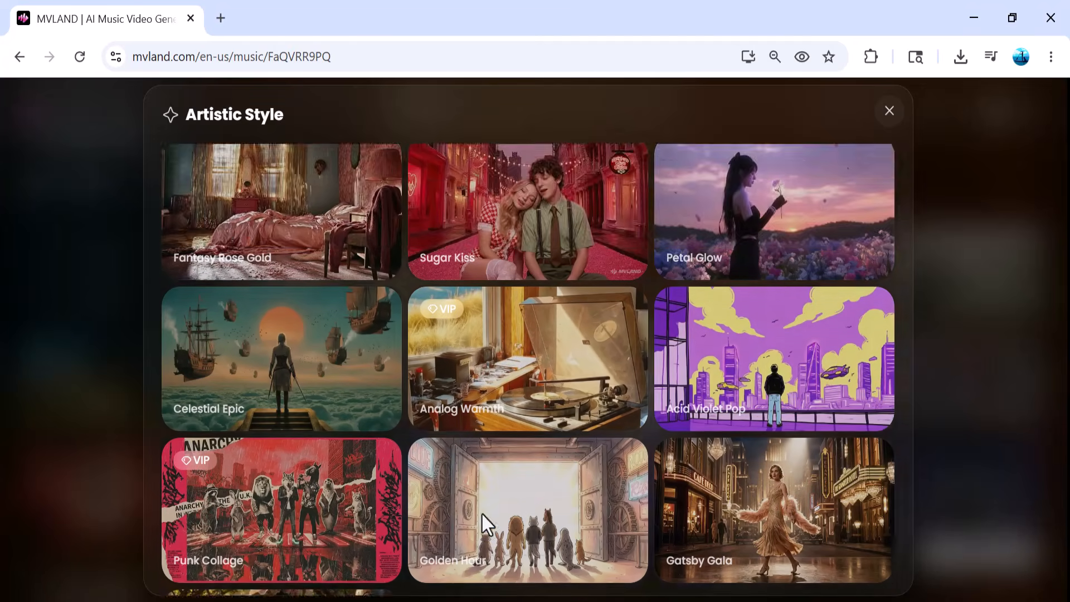
{"action": "scroll", "coordinate": [481, 513], "scroll_direction": "up", "scroll_amount": 3}
{"action": "left_click", "coordinate": [753, 363]}
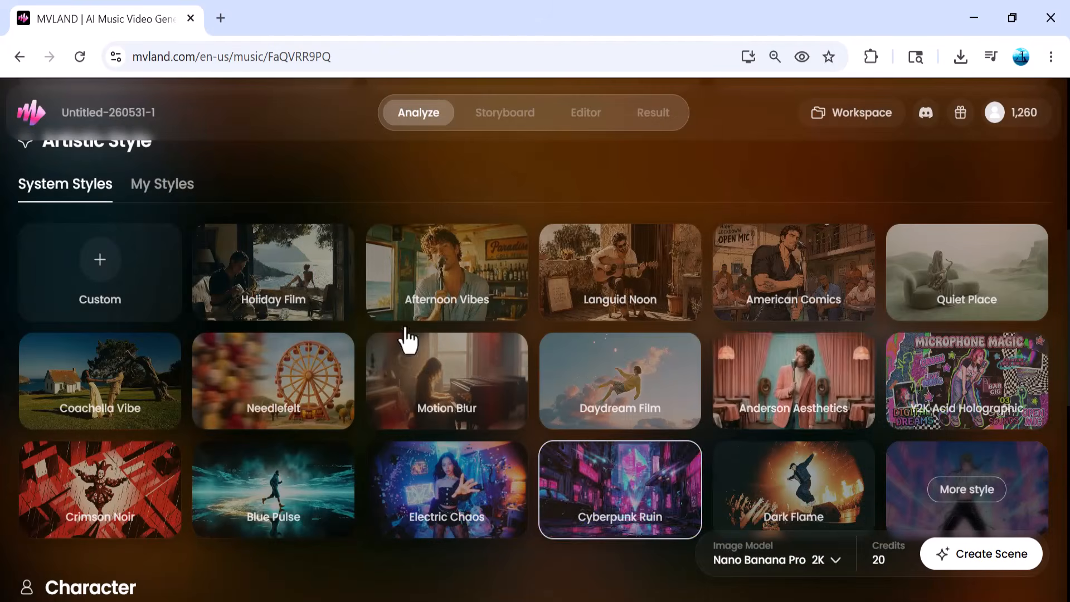
Add a custom main character named AKIO from an uploaded portrait image.
{"action": "scroll", "coordinate": [607, 506], "scroll_direction": "up", "scroll_amount": 5}
{"action": "scroll", "coordinate": [607, 506], "scroll_direction": "down", "scroll_amount": 1}
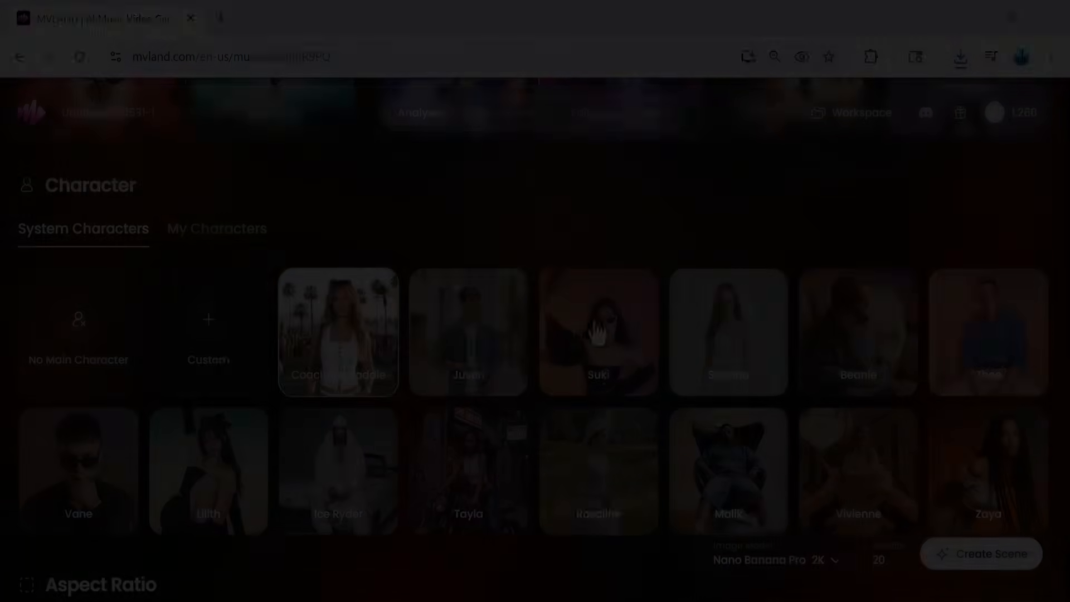
{"action": "left_click", "coordinate": [215, 282]}
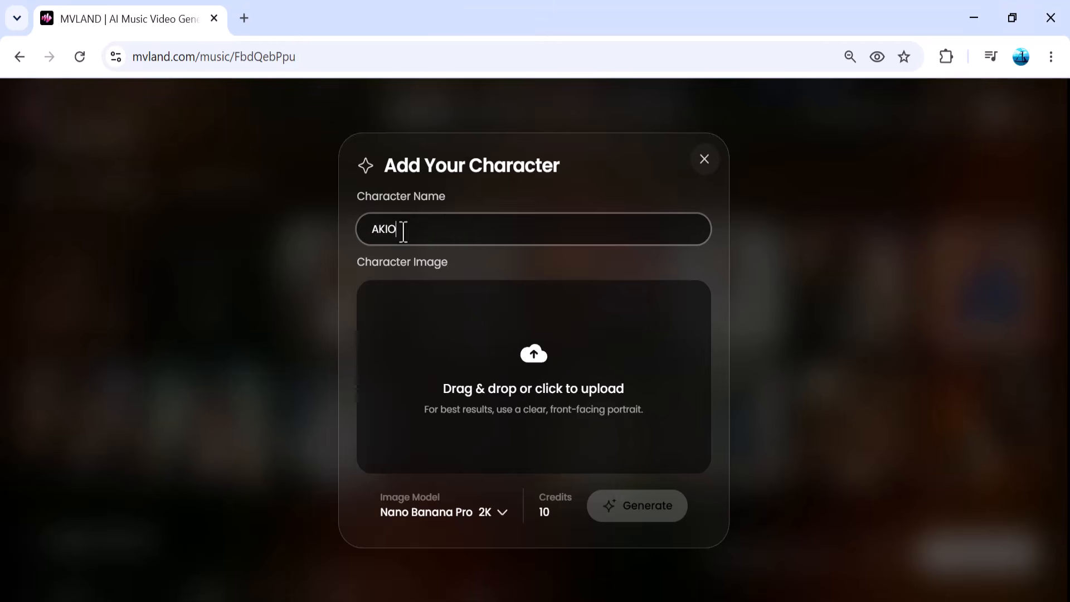
{"action": "left_click", "coordinate": [491, 362]}
{"action": "left_click", "coordinate": [84, 212]}
{"action": "scroll", "coordinate": [267, 219], "scroll_direction": "down", "scroll_amount": 8}
{"action": "left_click", "coordinate": [289, 276]}
{"action": "left_click", "coordinate": [397, 403]}
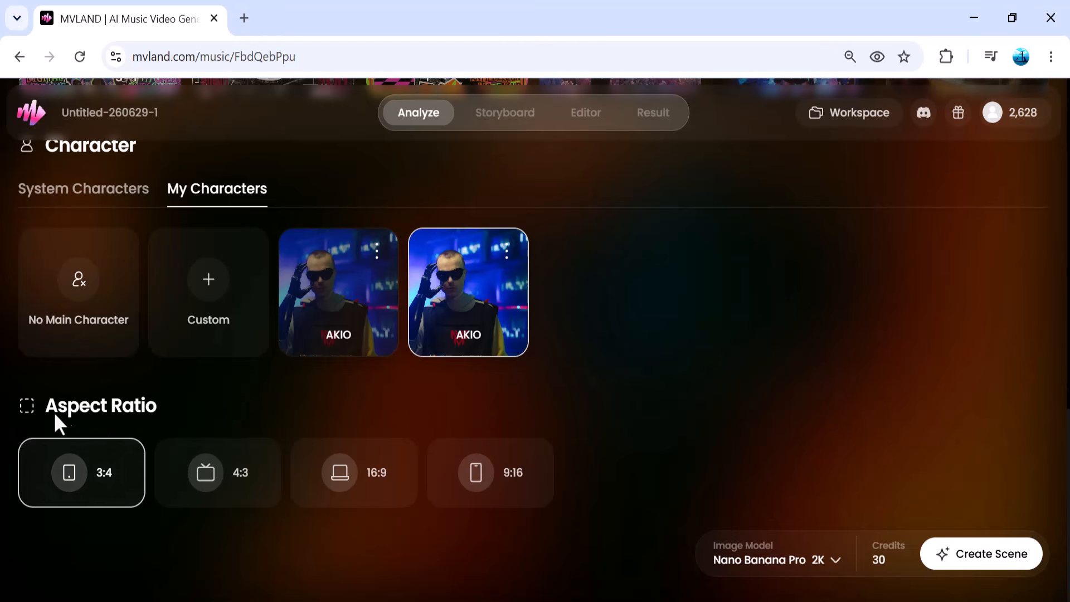
Set the video's aspect ratio to 16:9 and choose Nano Banana Pro as the image model.
{"action": "left_click", "coordinate": [376, 478]}
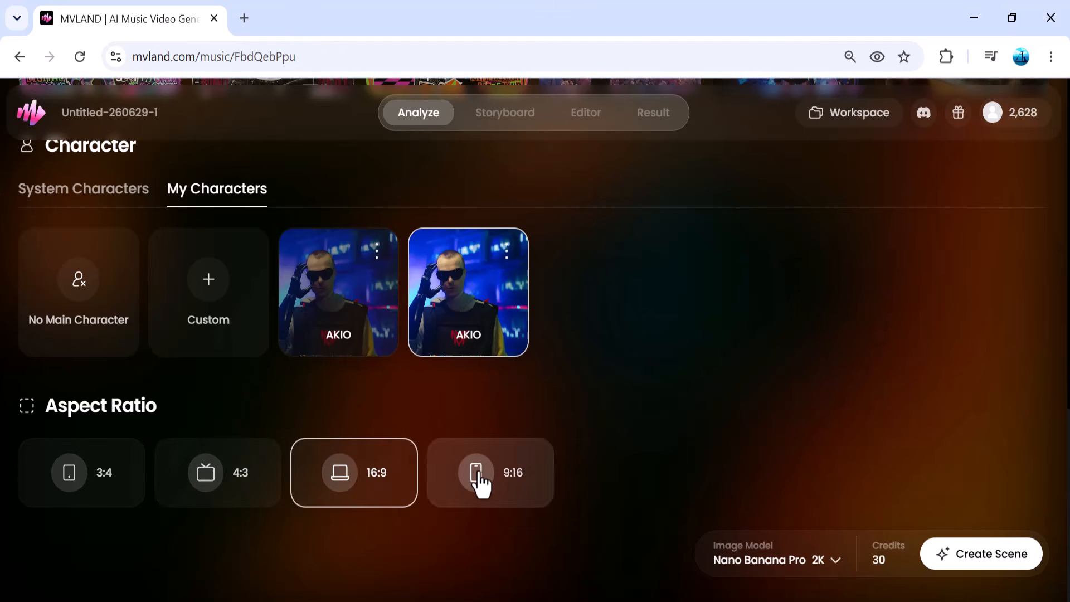
{"action": "left_click", "coordinate": [210, 479]}
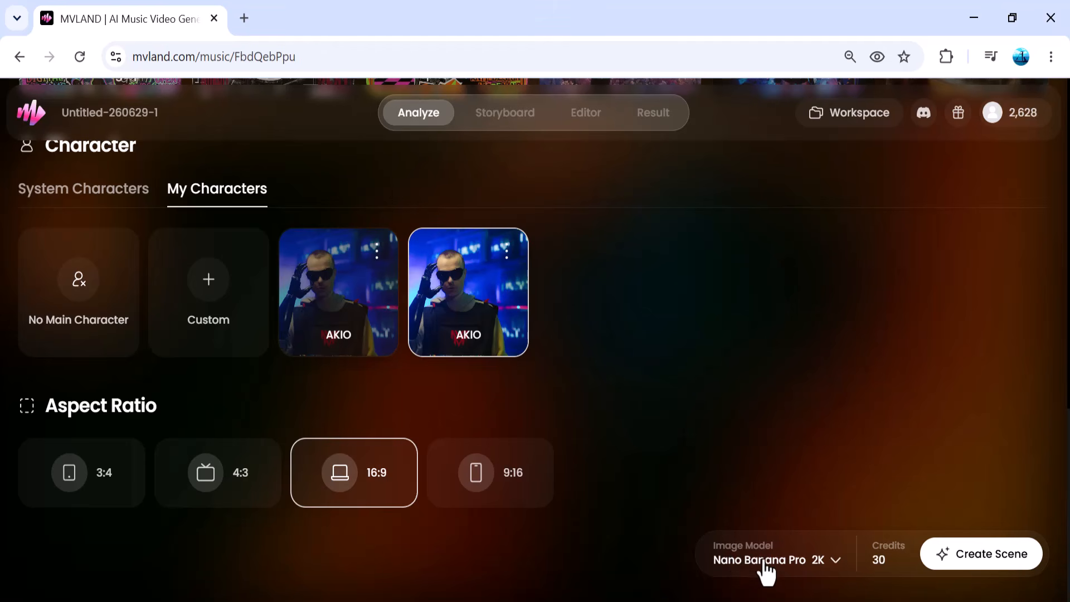
{"action": "left_click", "coordinate": [807, 571]}
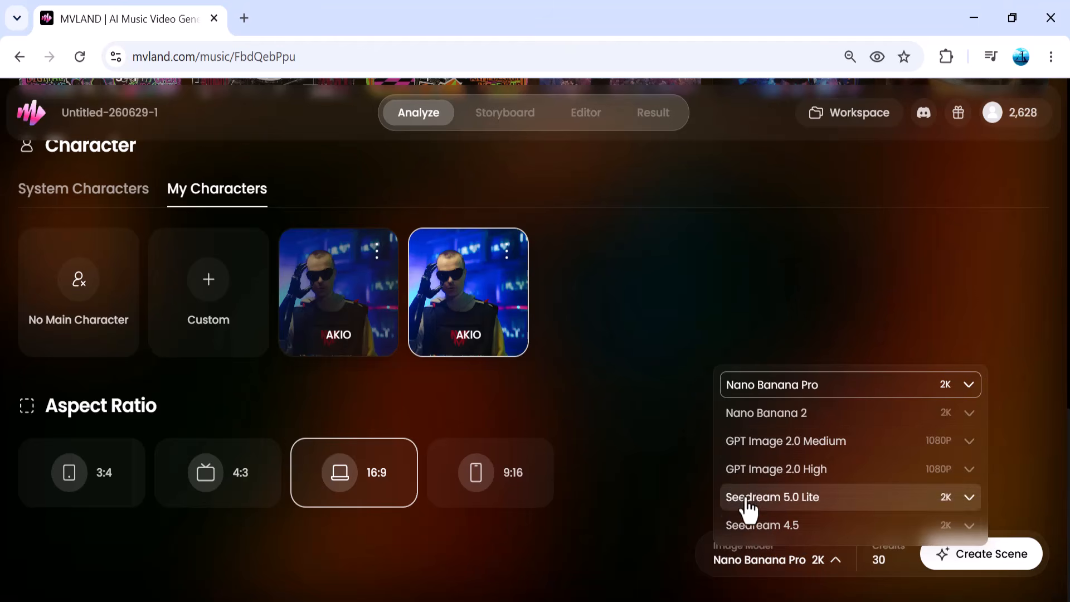
{"action": "left_click", "coordinate": [787, 391]}
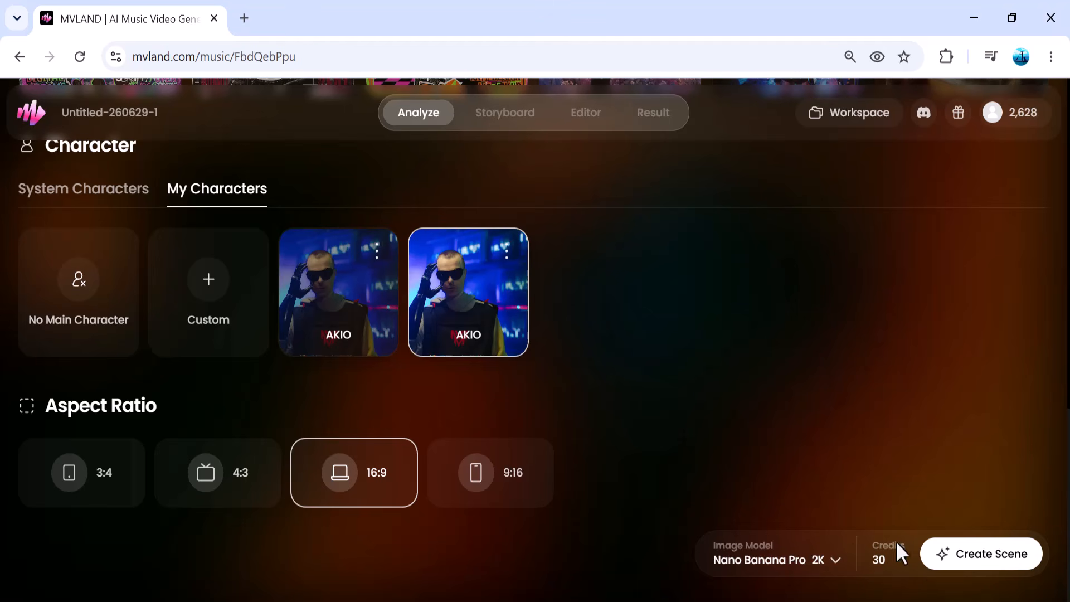
Create the scenes and generate the storyboard shots from them with Nano Banana Pro at 2K.
{"action": "left_click", "coordinate": [981, 554]}
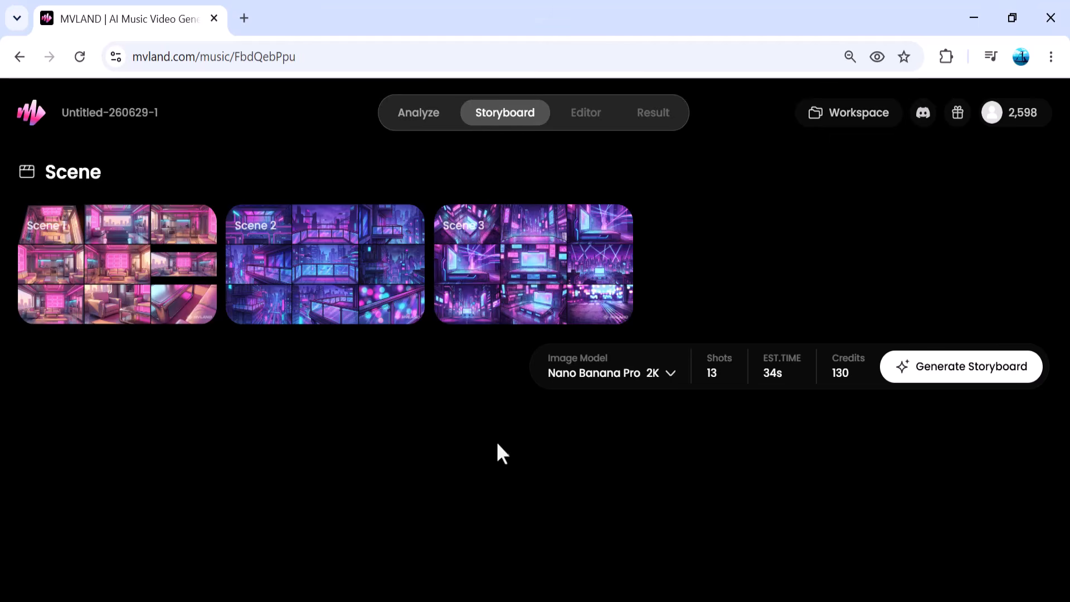
{"action": "left_click", "coordinate": [934, 374]}
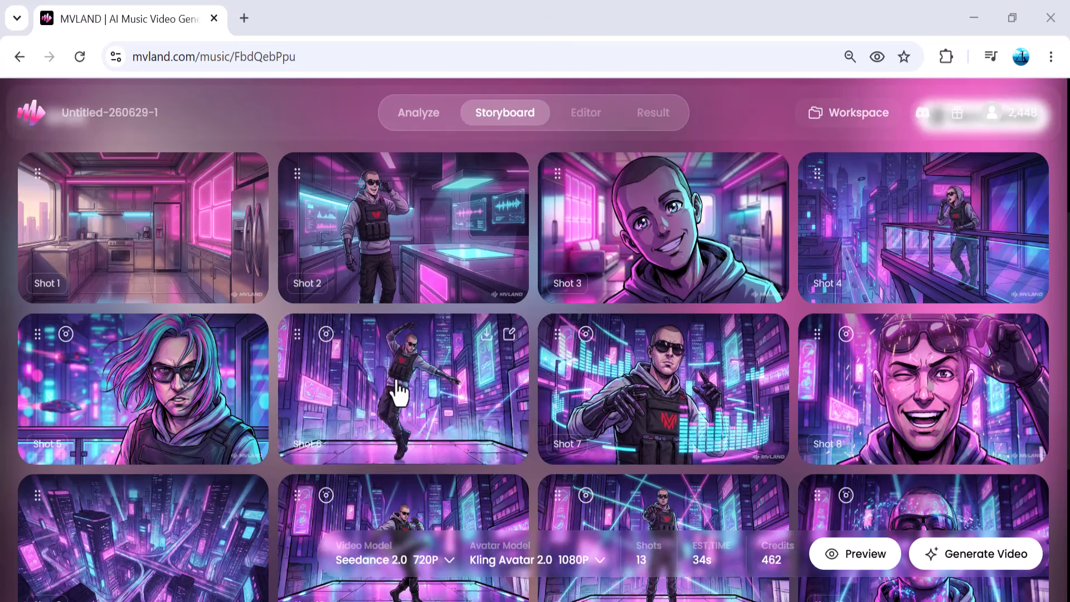
Review the generated storyboard shots and examine the description, mood and character details of Shot 13.
{"action": "scroll", "coordinate": [192, 437], "scroll_direction": "down", "scroll_amount": 3}
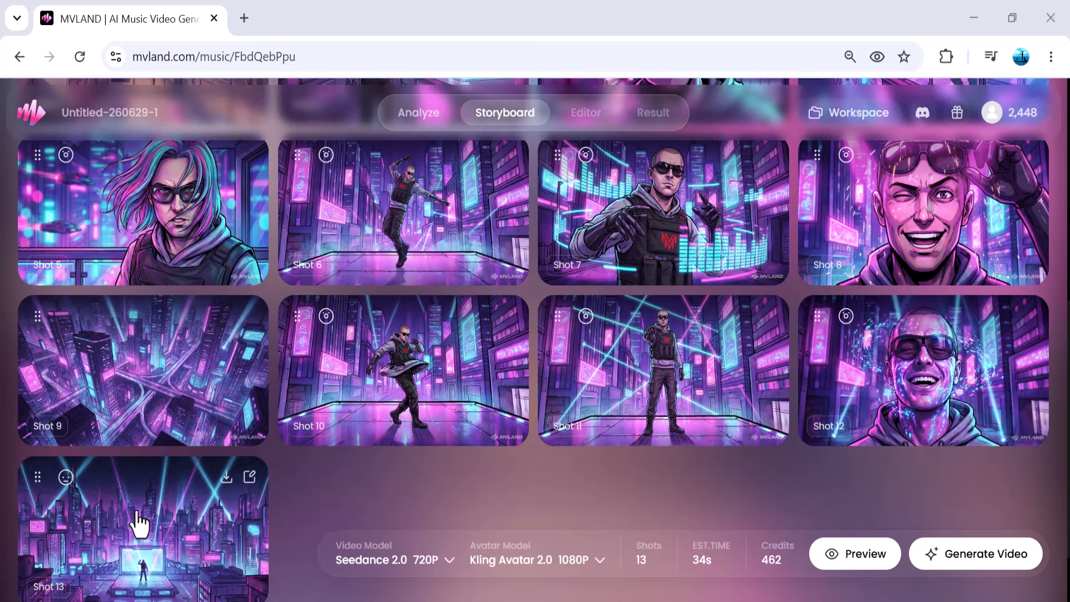
{"action": "scroll", "coordinate": [139, 521], "scroll_direction": "down", "scroll_amount": 2}
{"action": "left_click", "coordinate": [146, 470]}
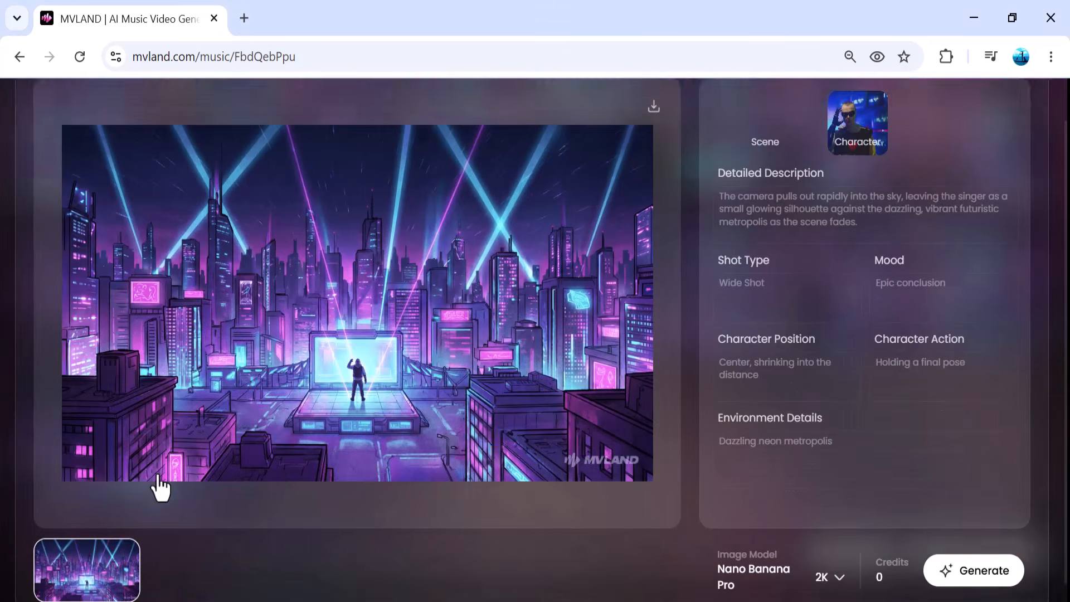
{"action": "scroll", "coordinate": [256, 384], "scroll_direction": "up", "scroll_amount": 1}
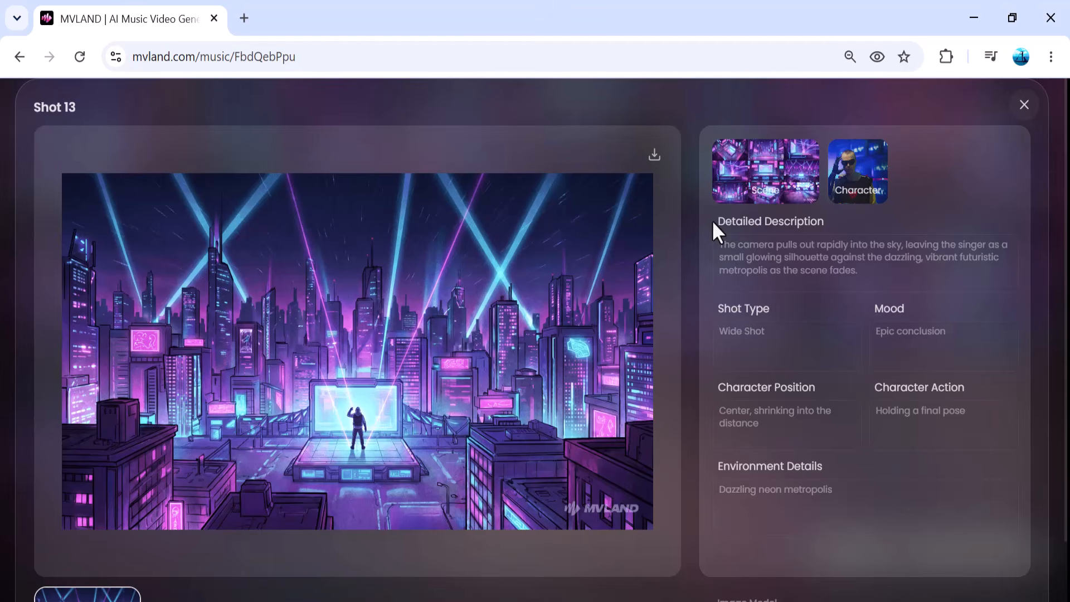
{"action": "left_click", "coordinate": [1014, 107]}
Choose Kling Avatar 2.0 at 1080P as the avatar model for the storyboard video.
{"action": "scroll", "coordinate": [588, 391], "scroll_direction": "up", "scroll_amount": 4}
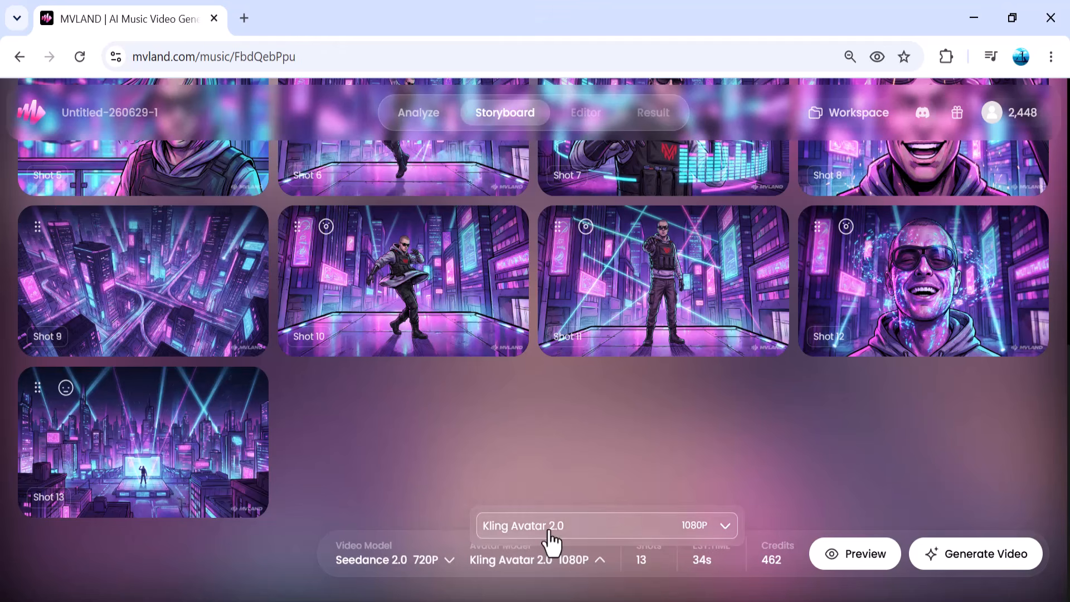
{"action": "left_click", "coordinate": [550, 533]}
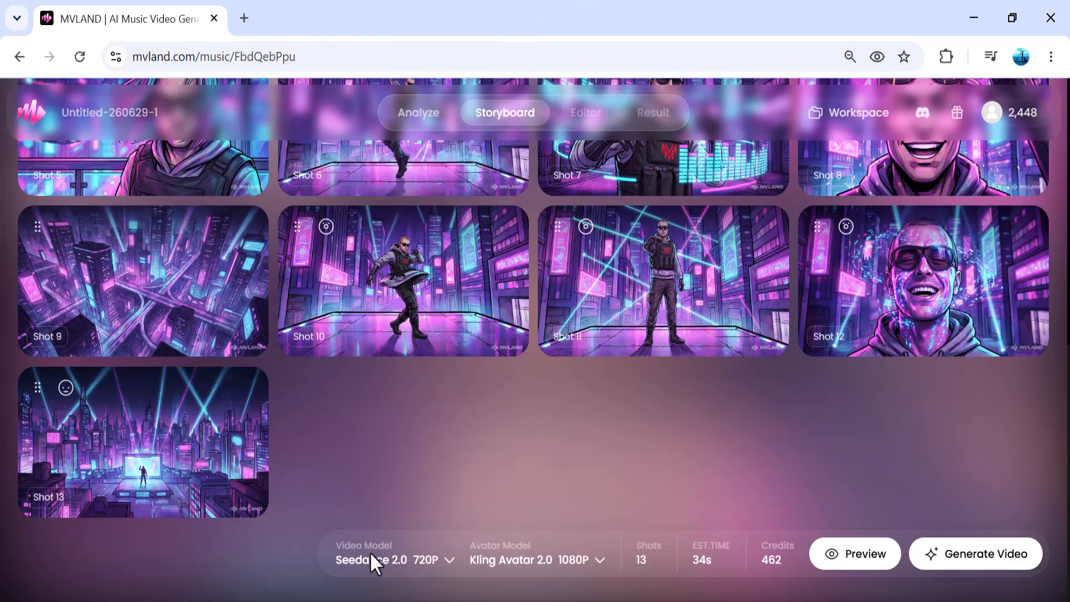
Choose Kling 2.5 Turbo at 1080P as the video model and generate the video from the storyboard's 13 shots.
{"action": "left_click", "coordinate": [407, 564]}
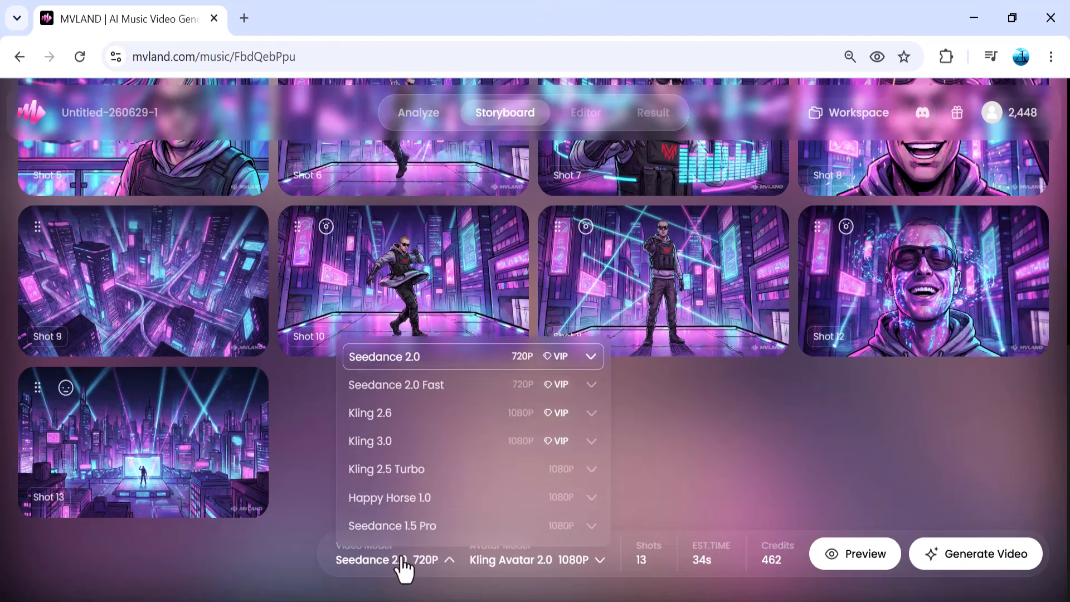
{"action": "left_click", "coordinate": [384, 469]}
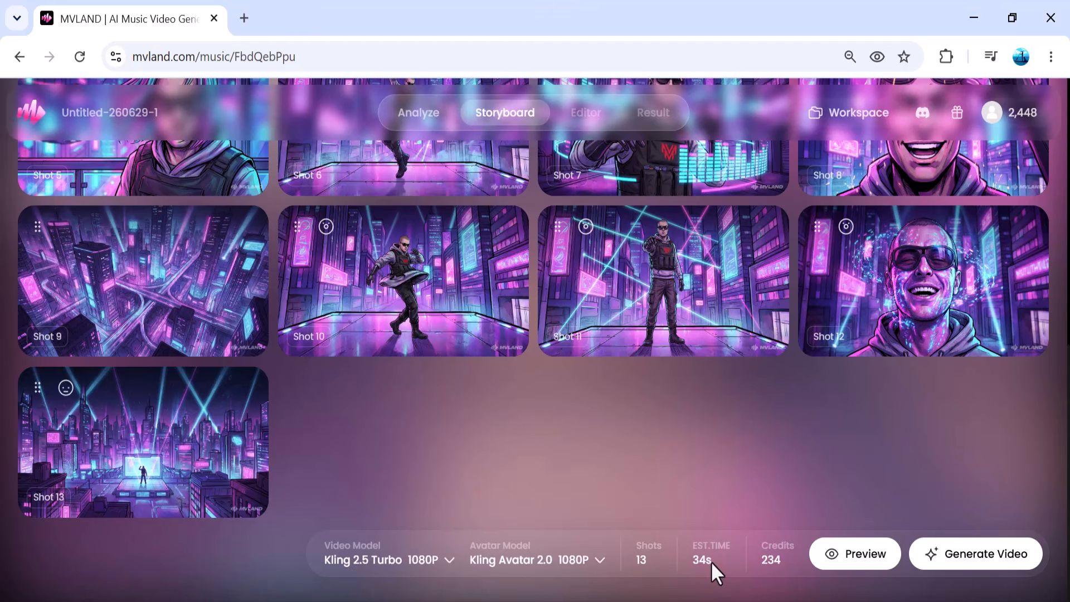
{"action": "left_click", "coordinate": [953, 563]}
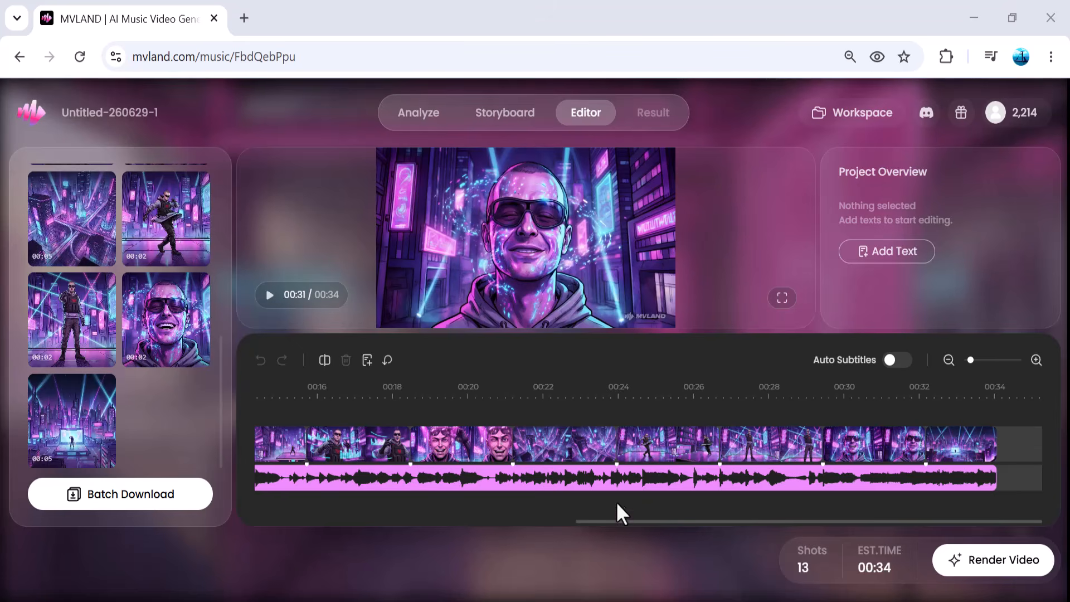
Review the generated clips and the timeline, and examine Shot 11's description, camera movement and character action.
{"action": "left_click_drag", "start_coordinate": [610, 523], "coordinate": [372, 523]}
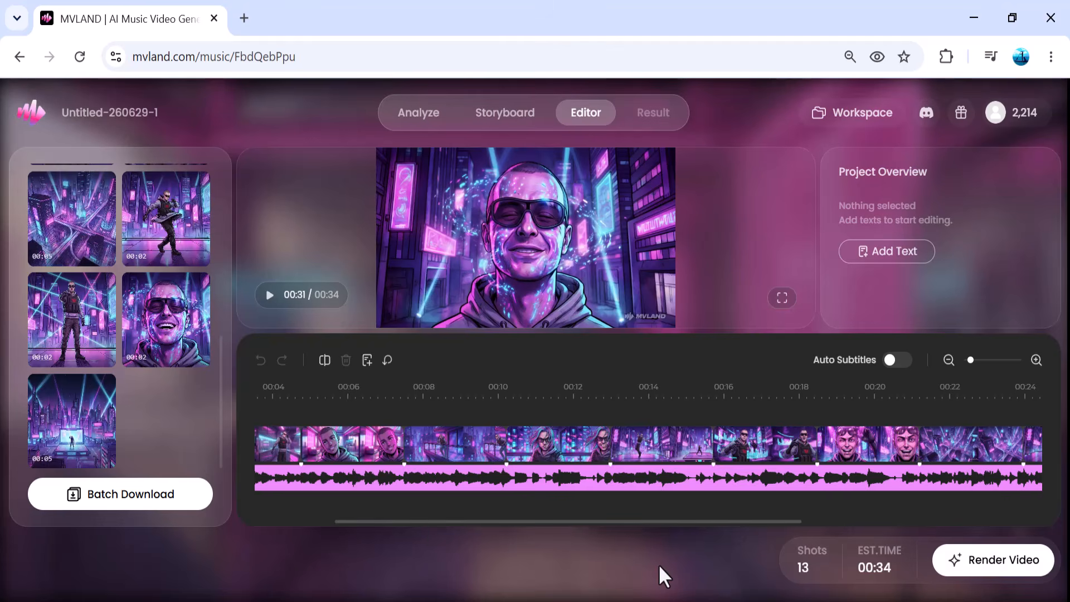
{"action": "scroll", "coordinate": [147, 350], "scroll_direction": "up", "scroll_amount": 5}
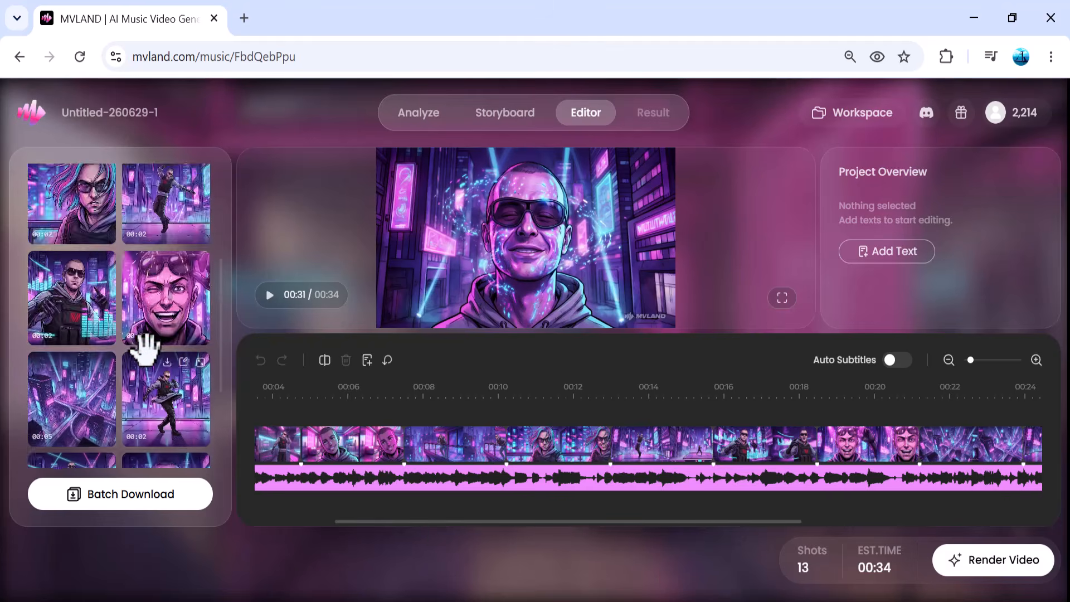
{"action": "scroll", "coordinate": [162, 320], "scroll_direction": "down", "scroll_amount": 5}
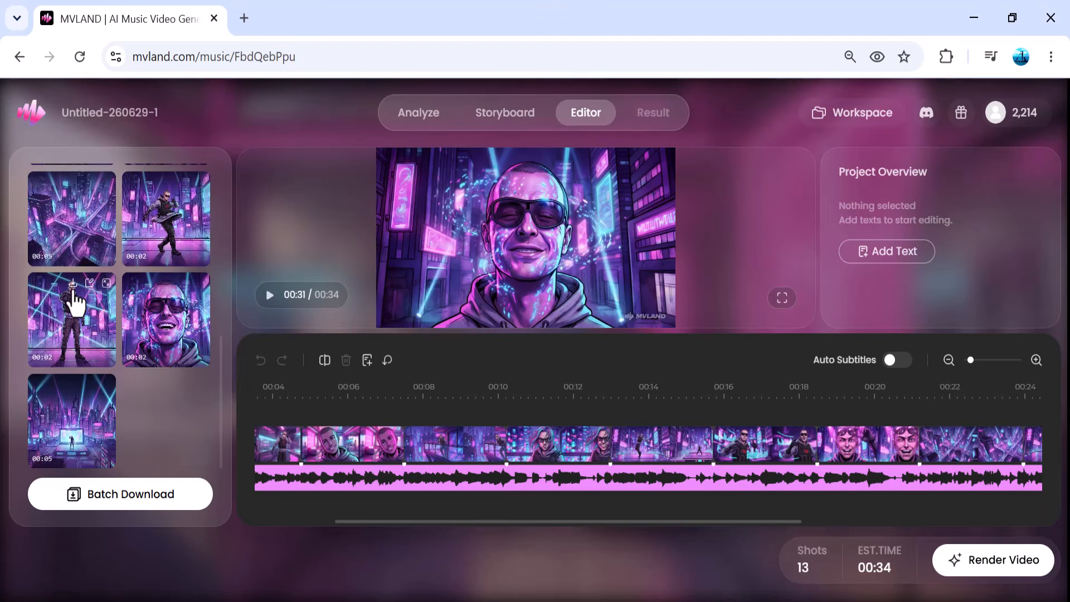
{"action": "left_click", "coordinate": [88, 282]}
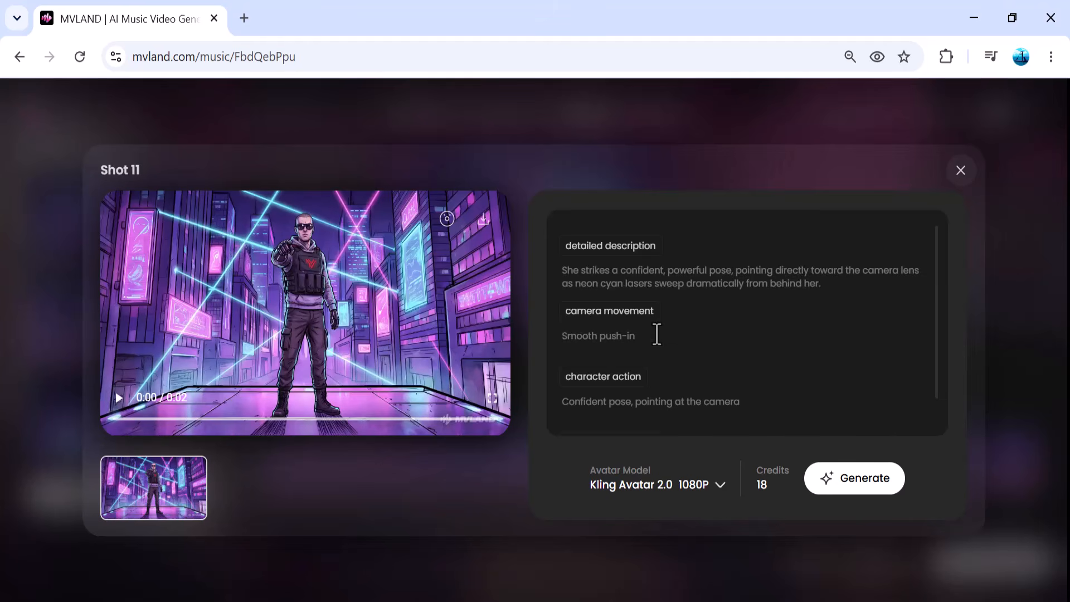
{"action": "scroll", "coordinate": [657, 334], "scroll_direction": "down", "scroll_amount": 1}
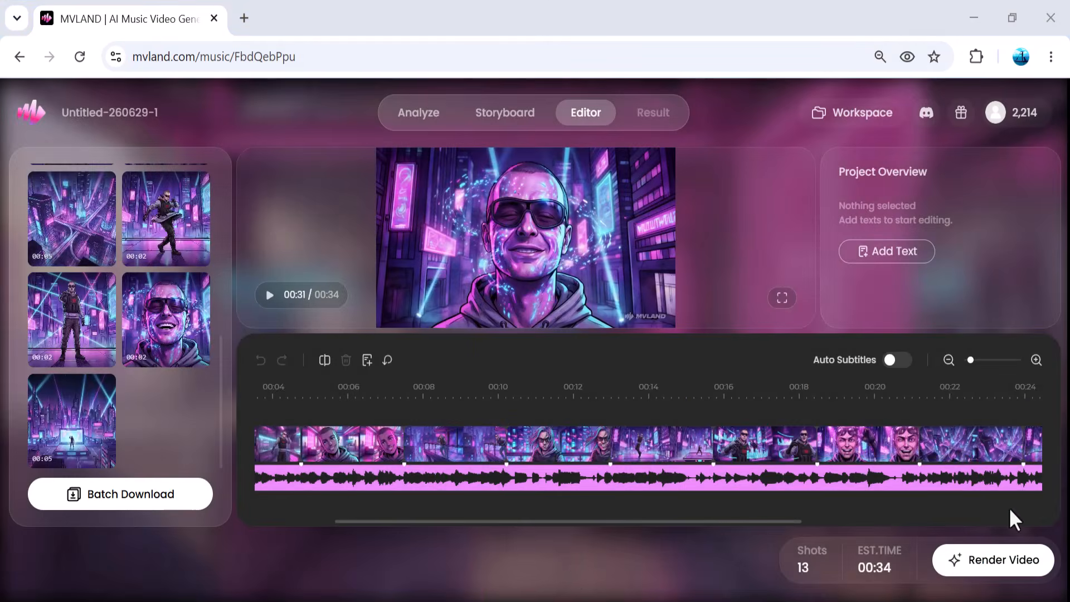
Render the music video from the edited timeline and look over the finished result.
{"action": "left_click", "coordinate": [1002, 563]}
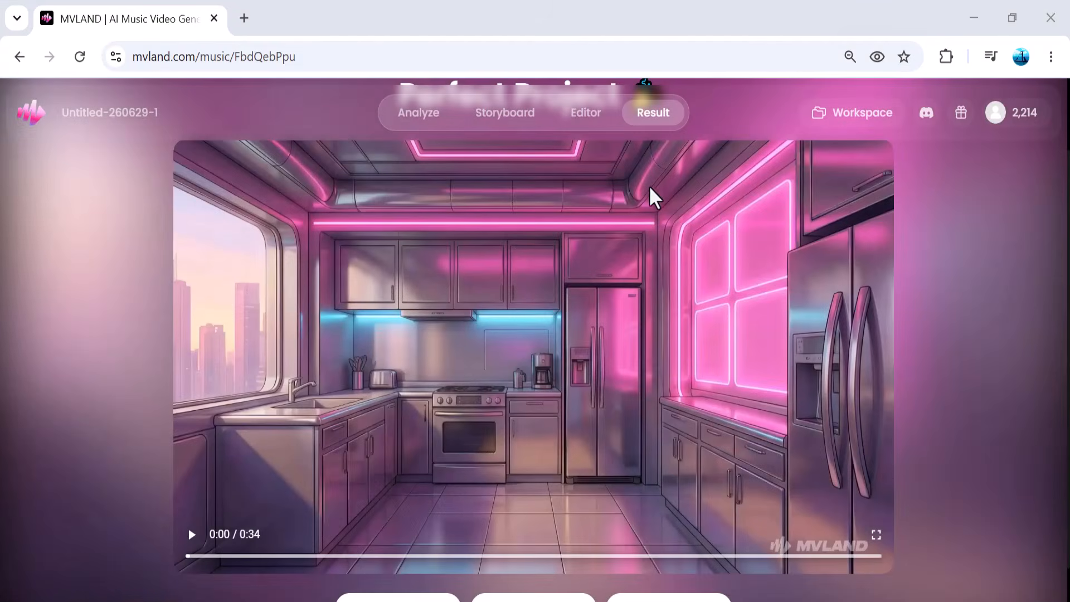
{"action": "scroll", "coordinate": [500, 483], "scroll_direction": "down", "scroll_amount": 1}
{"action": "scroll", "coordinate": [500, 483], "scroll_direction": "up", "scroll_amount": 2}
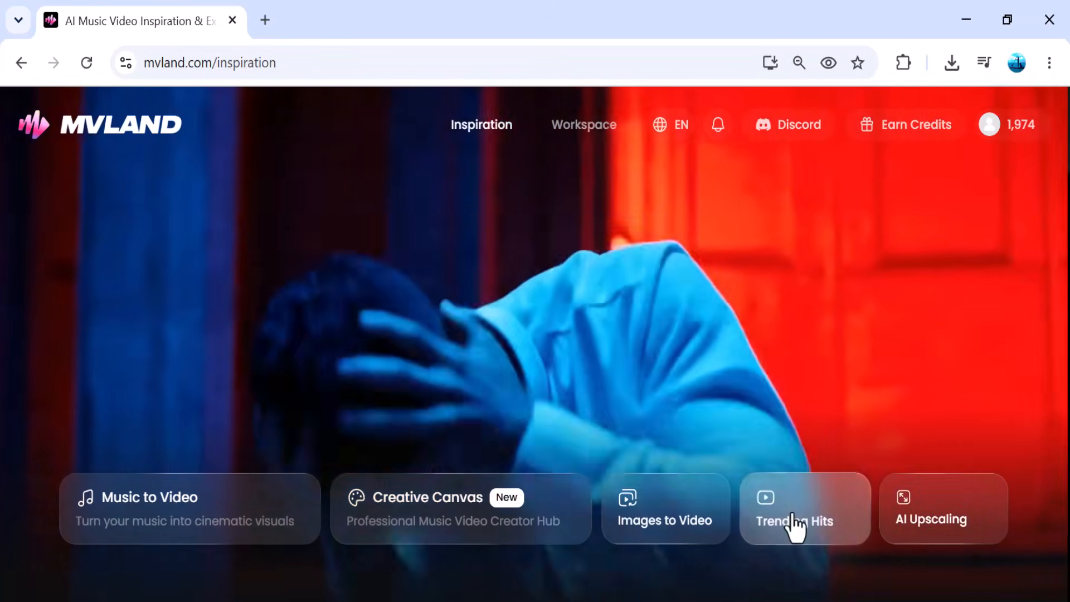
Browse the Trending Hits video templates and start generating from the Premium Stage Shock! template with the man holding a bottle.
{"action": "left_click", "coordinate": [792, 525]}
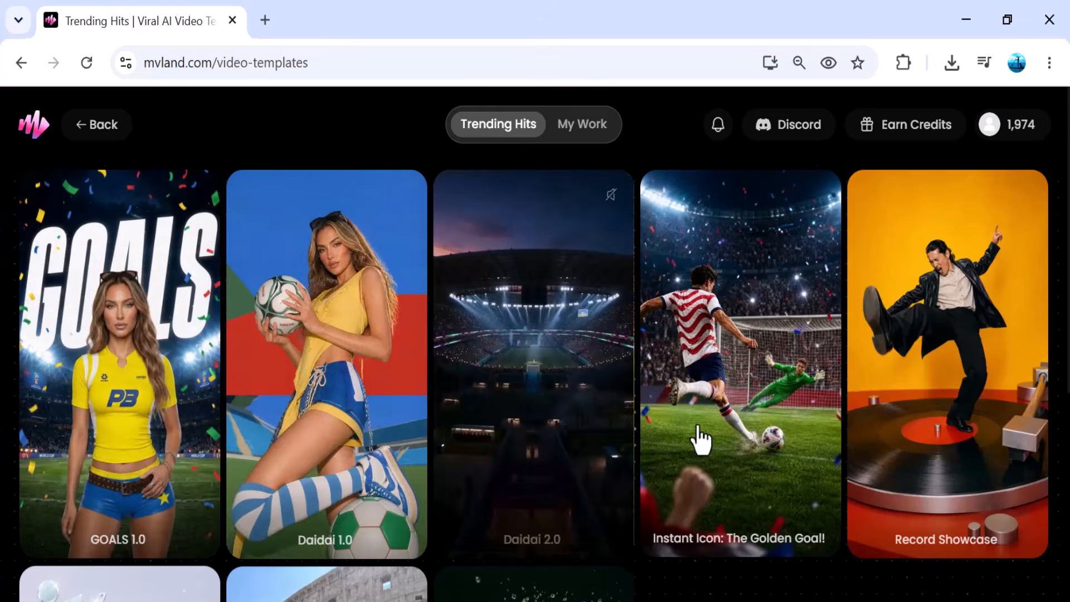
{"action": "scroll", "coordinate": [812, 430], "scroll_direction": "down", "scroll_amount": 5}
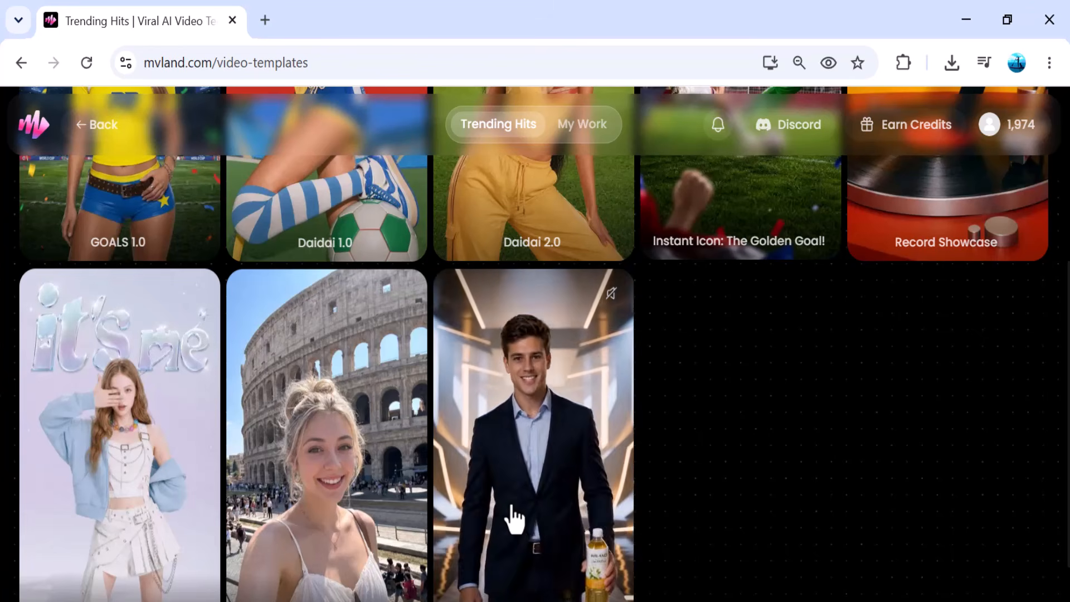
{"action": "scroll", "coordinate": [510, 515], "scroll_direction": "down", "scroll_amount": 1}
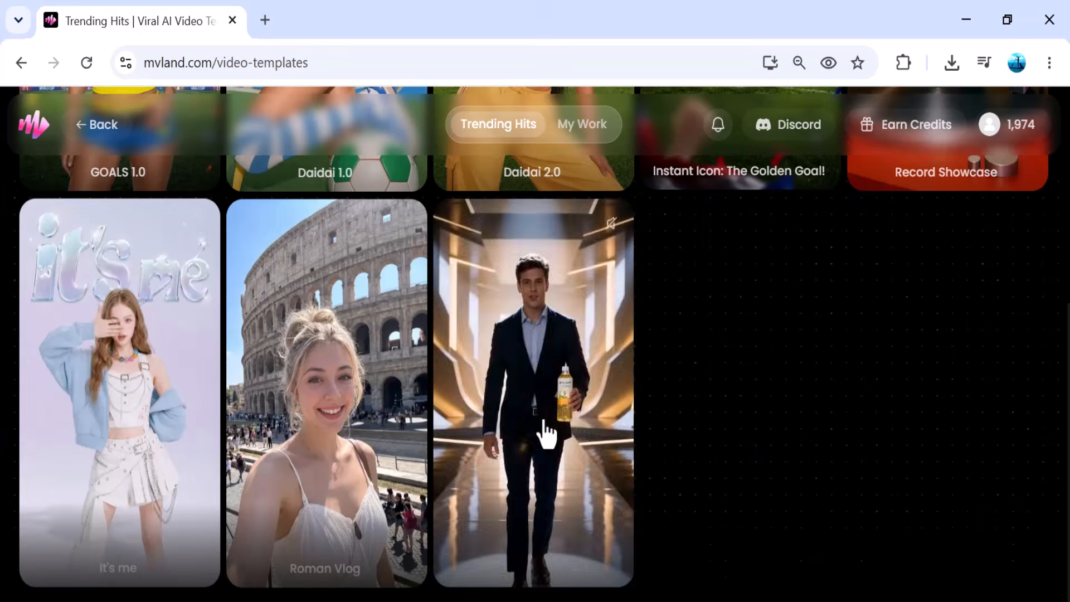
{"action": "left_click", "coordinate": [546, 435]}
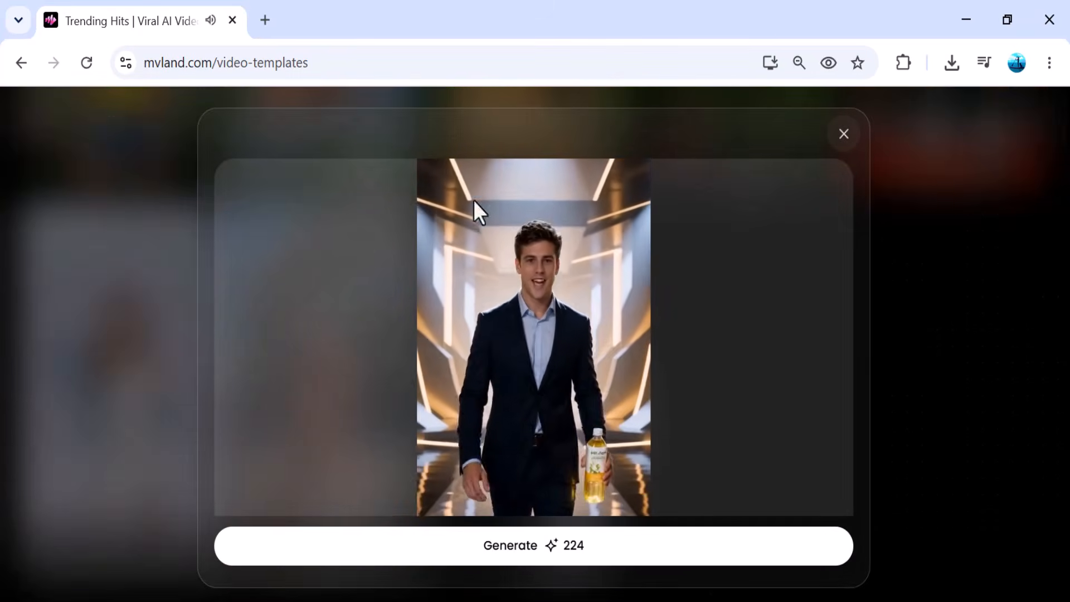
{"action": "left_click", "coordinate": [440, 557]}
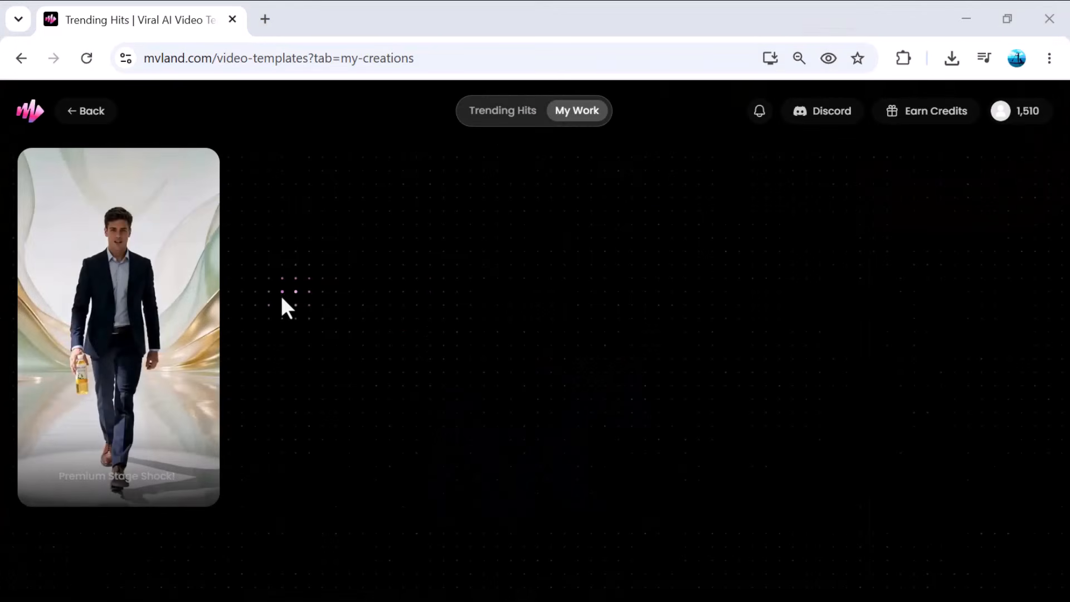
Examine the role and product upload options for the generated Premium Stage Shock! video, and close them without uploading anything.
{"action": "mouse_move", "coordinate": [97, 212]}
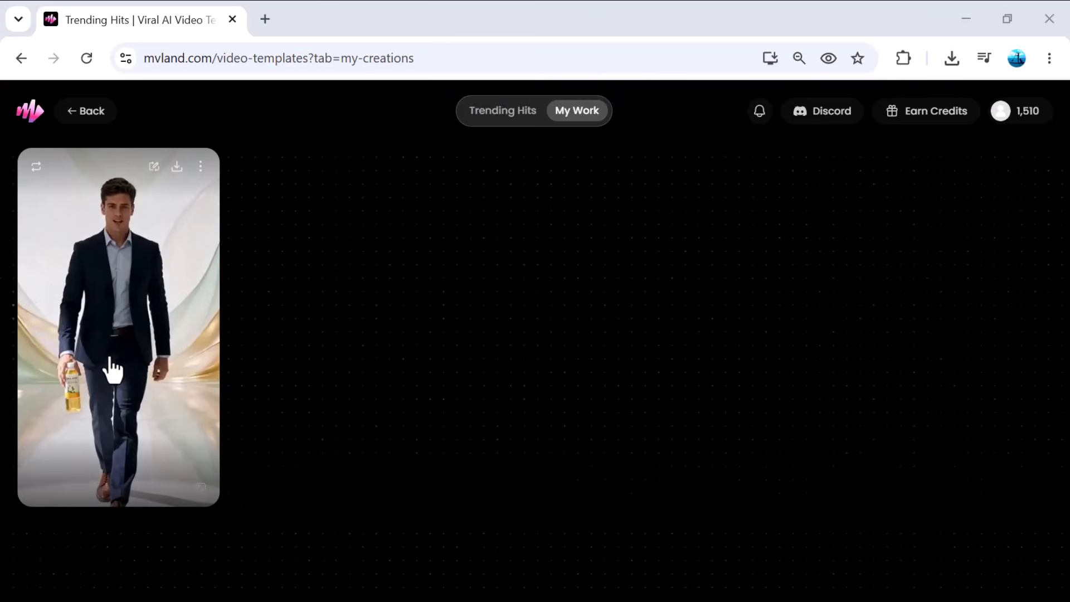
{"action": "left_click", "coordinate": [154, 168]}
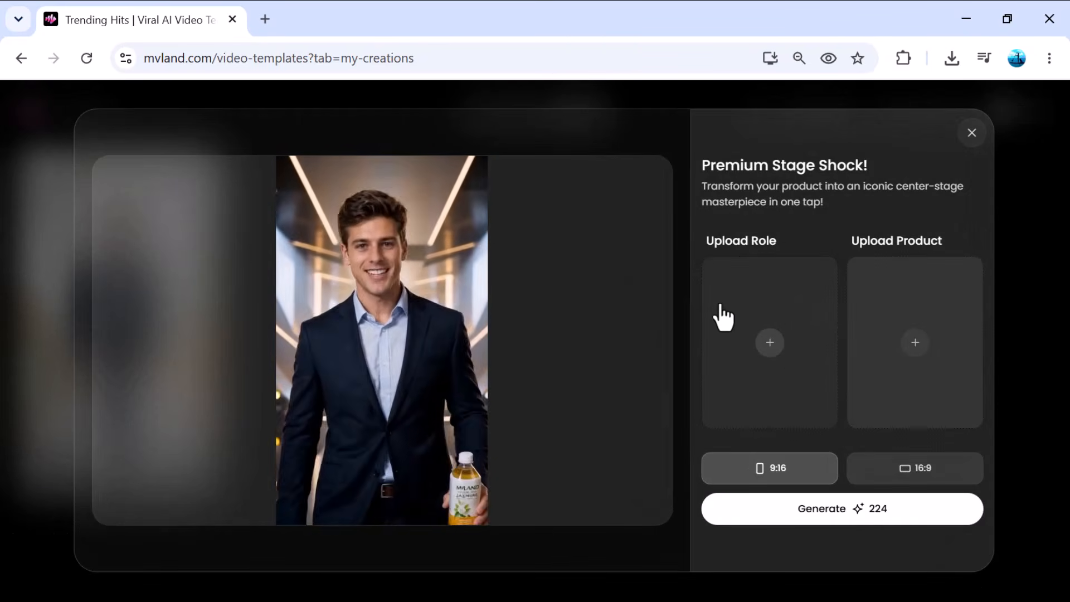
{"action": "left_click", "coordinate": [733, 370]}
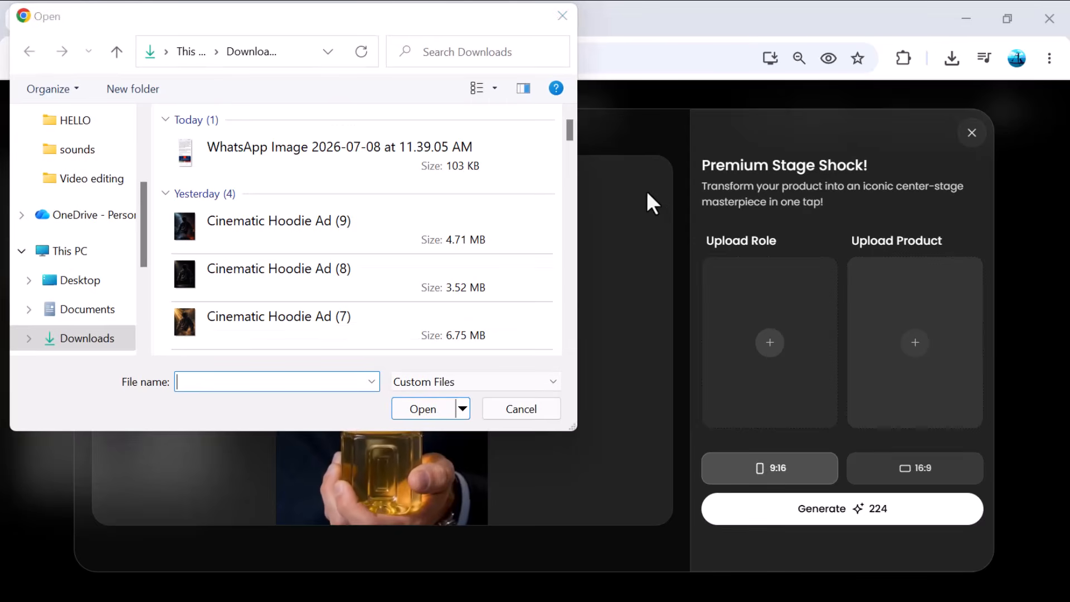
{"action": "left_click", "coordinate": [560, 18]}
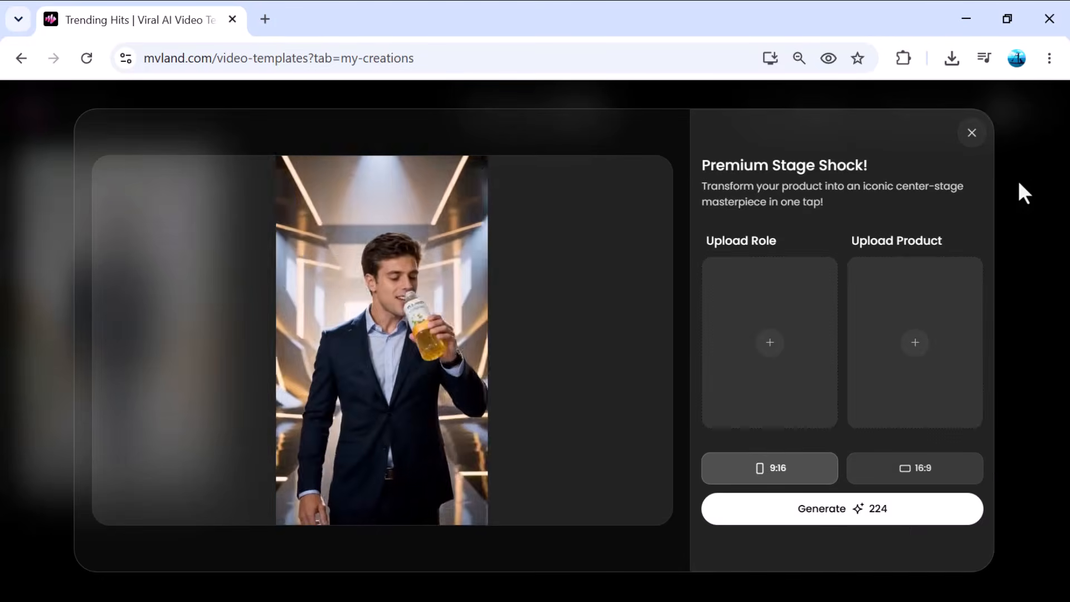
{"action": "left_click", "coordinate": [972, 133]}
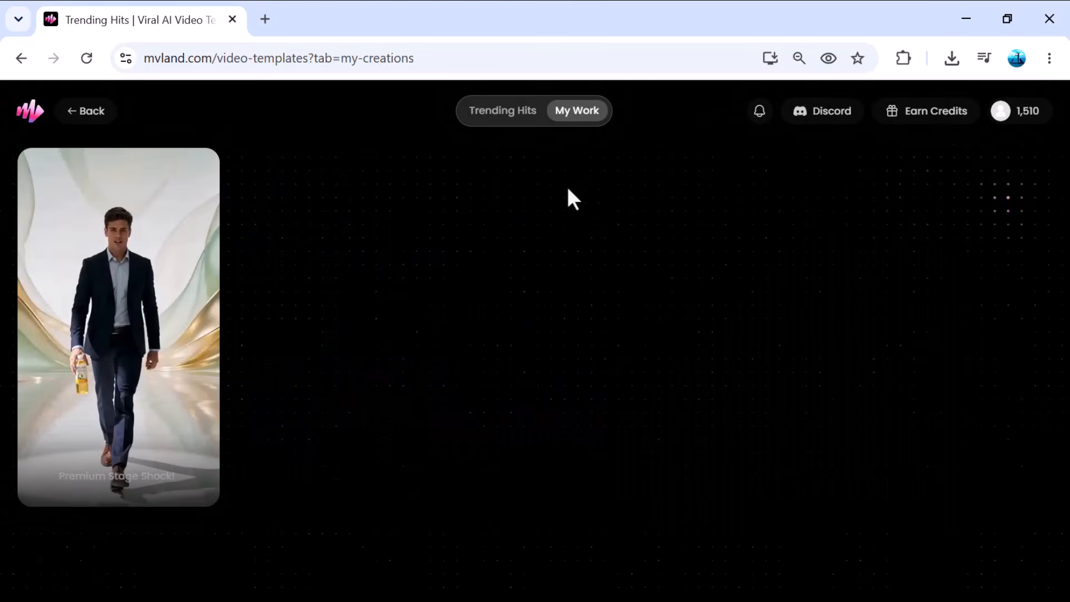